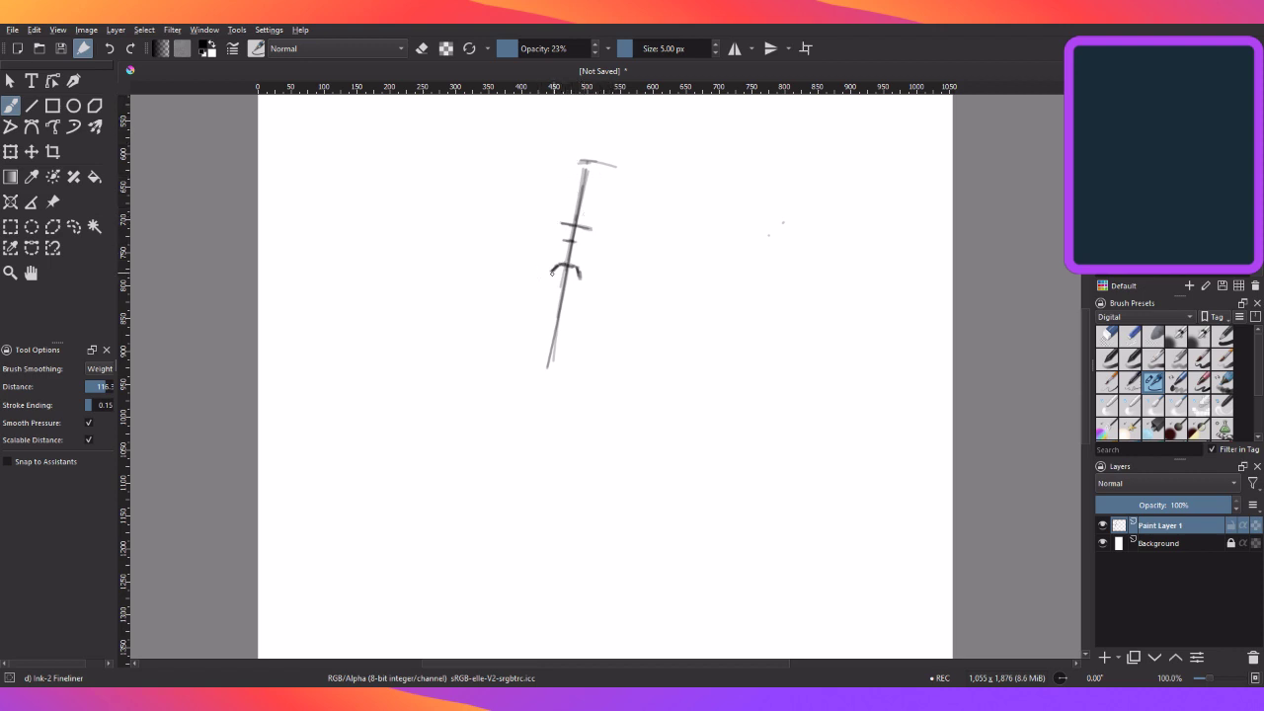
- Set the brush to 3.18 px at 29% opacity and darken the curved hook mark
drag(553, 265, 549, 272)
key(o)
key(o)
key(o)
drag(578, 270, 580, 278)
mouse_move(553, 269)
mouse_down()
mouse_move(575, 263)
mouse_move(581, 280)
mouse_up()
drag(580, 270, 582, 285)
- Draw a short cross mark, an arched stroke and a lower cross mark on the vertical line
drag(550, 299, 570, 300)
drag(541, 304, 571, 298)
drag(547, 324, 564, 323)
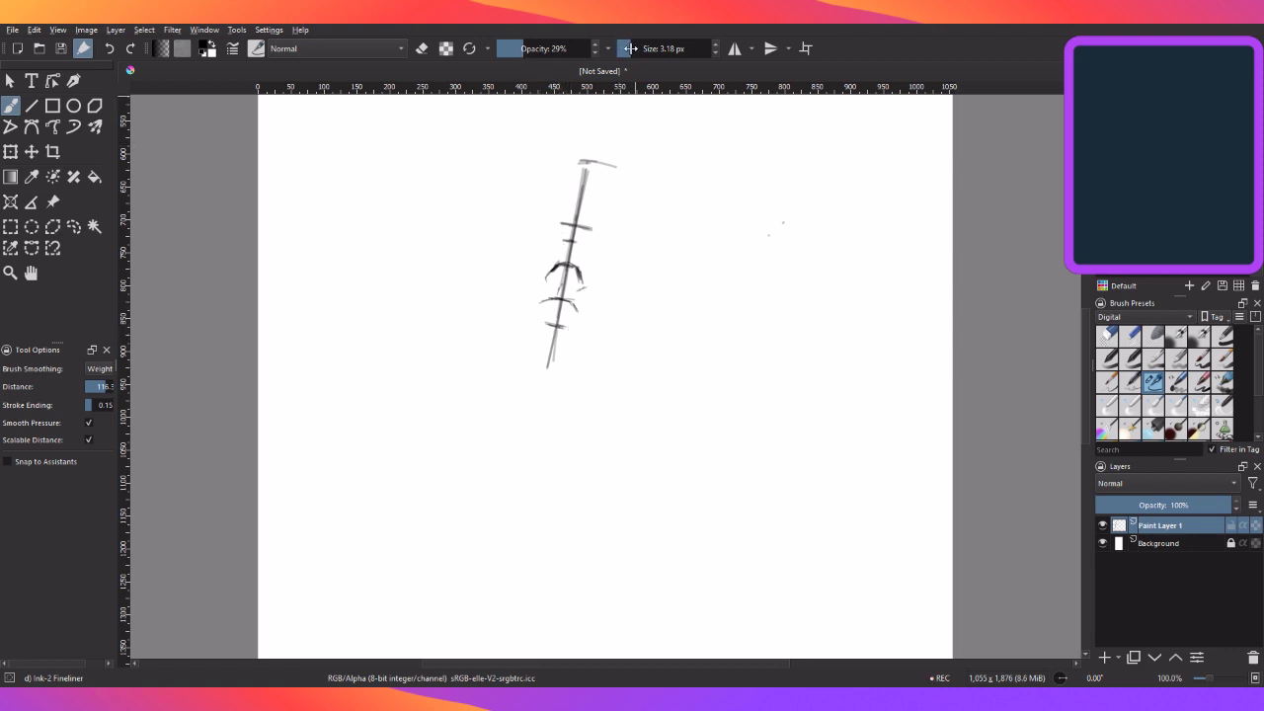
- Enlarge the brush slightly and scribble a looped circle at the line's lower end
drag(629, 48, 633, 48)
mouse_move(541, 346)
mouse_down()
mouse_move(571, 352)
mouse_move(536, 341)
mouse_move(566, 331)
mouse_up()
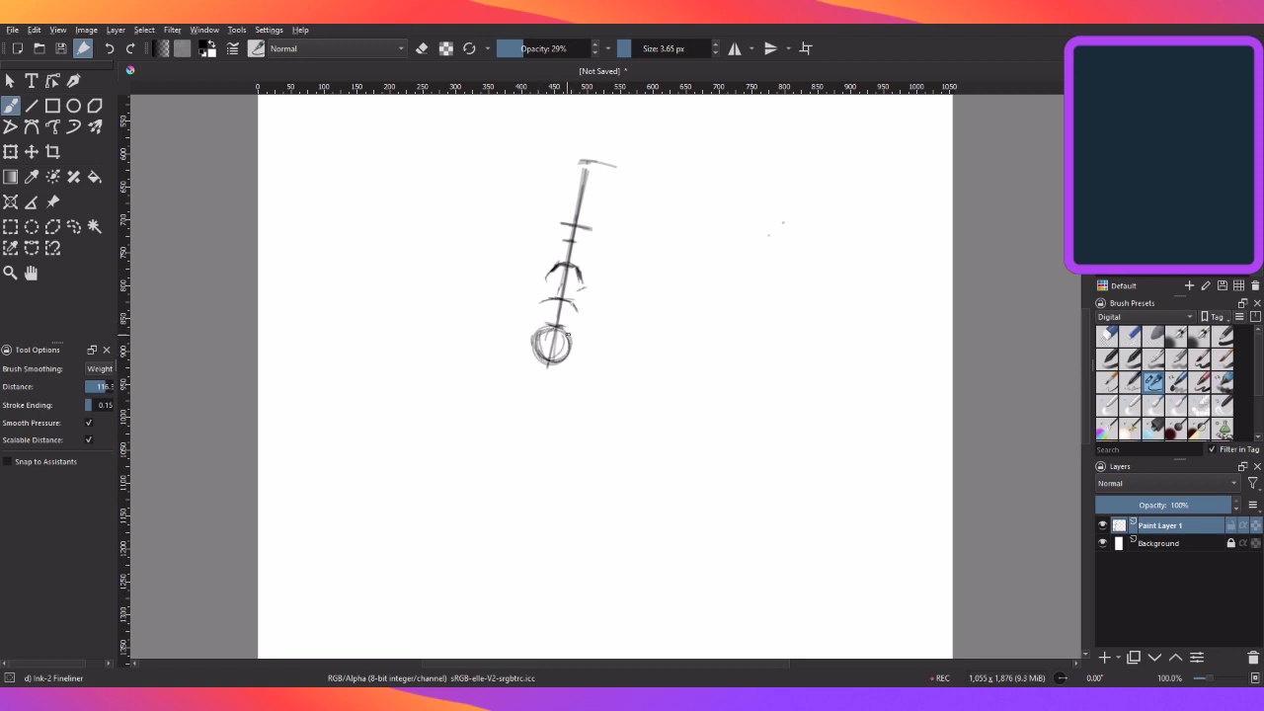
drag(545, 328, 569, 344)
- Draw arm lines branching right and left from the upper cross mark, darkening their ends
mouse_move(571, 239)
mouse_down()
mouse_move(585, 242)
mouse_move(568, 240)
mouse_up()
mouse_move(562, 243)
mouse_down()
mouse_move(551, 269)
mouse_move(583, 268)
mouse_move(582, 280)
mouse_up()
drag(598, 226, 642, 234)
drag(593, 230, 626, 226)
mouse_move(637, 231)
mouse_down()
mouse_move(623, 229)
mouse_move(647, 243)
mouse_up()
drag(532, 210, 558, 215)
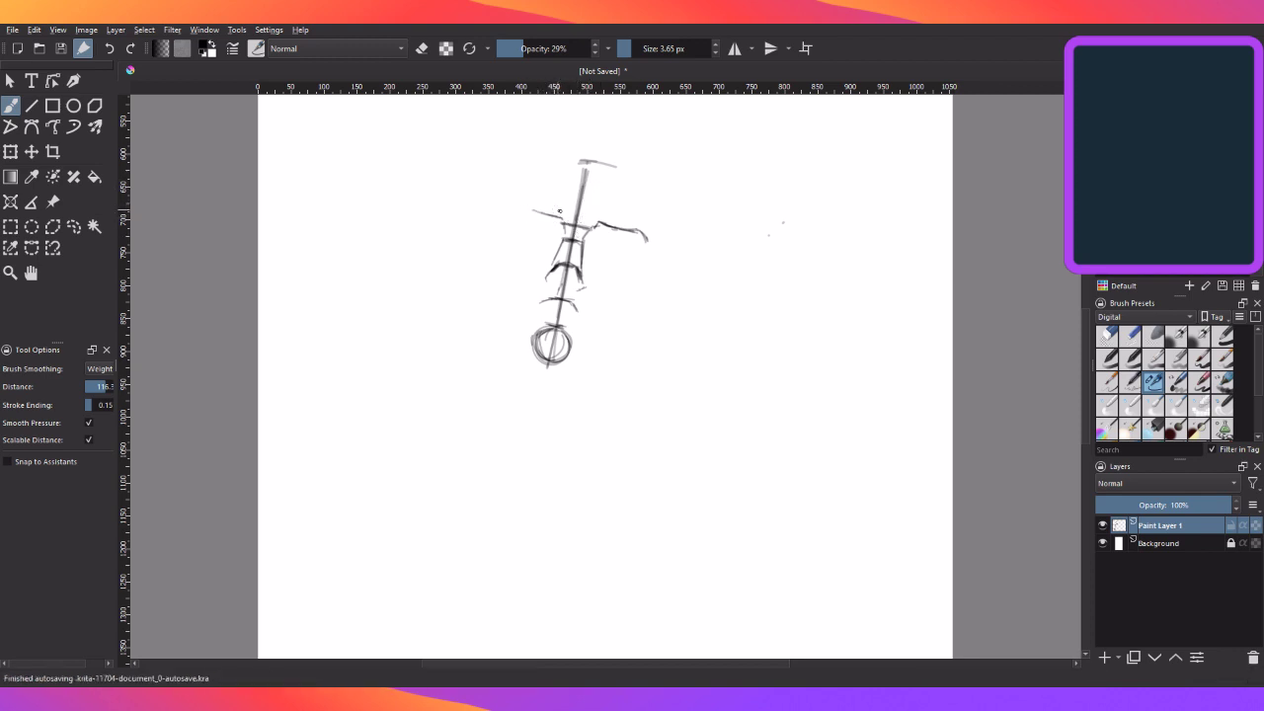
drag(552, 209, 533, 209)
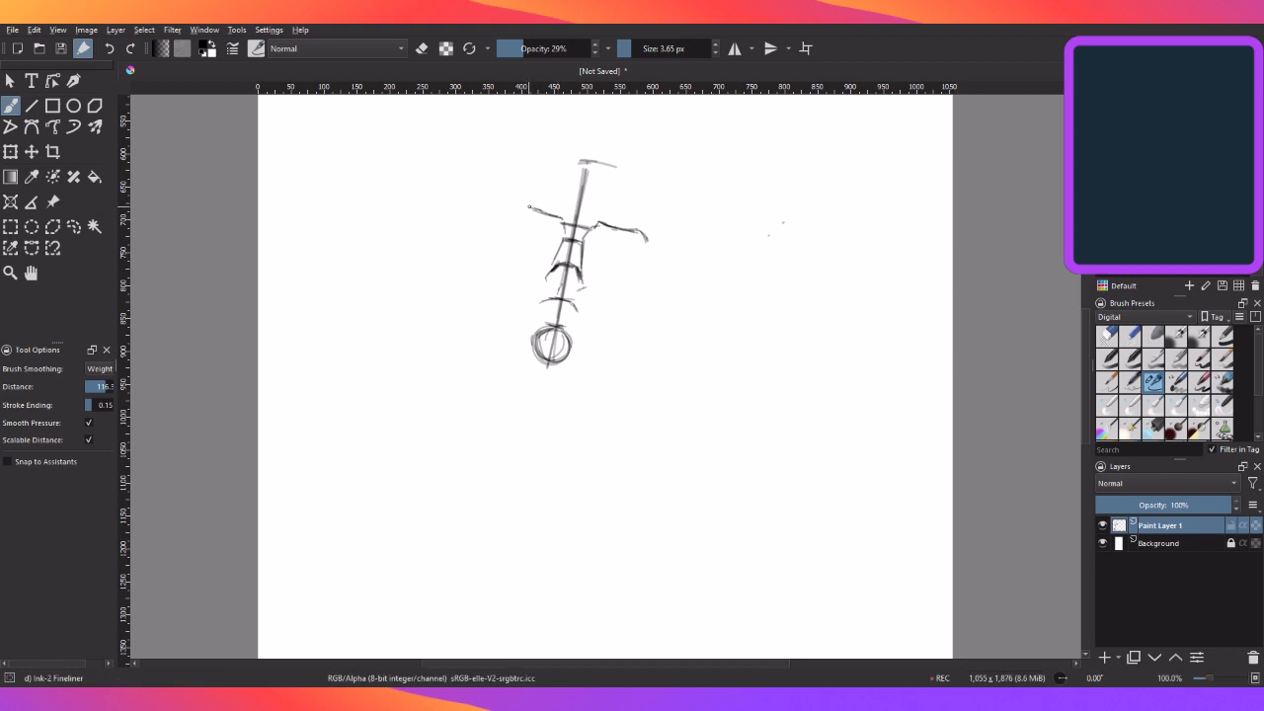
- Extend the left arm line down-left and fill the gap at the right arm's tip
drag(527, 209, 508, 218)
drag(633, 231, 644, 237)
key(e)
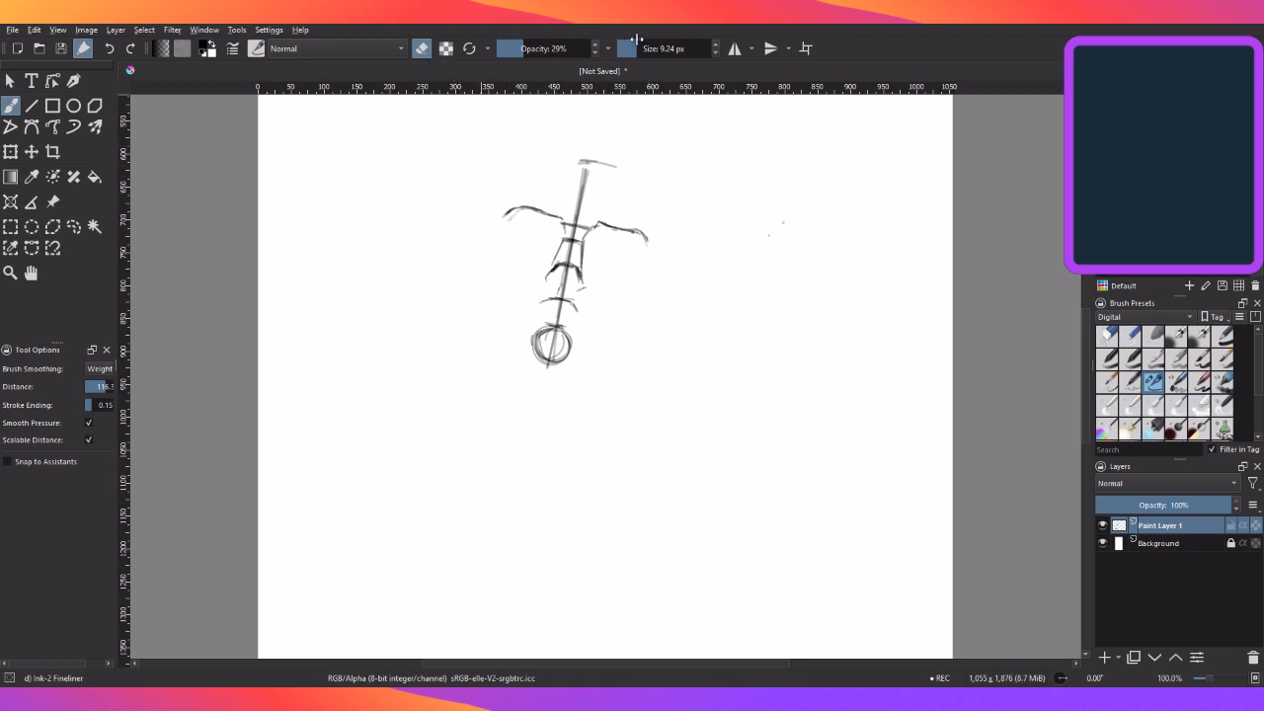
key(e)
- Trace both arms with bolder 9.24 px strokes and begin the upper lip curve
drag(526, 207, 558, 216)
drag(558, 216, 565, 223)
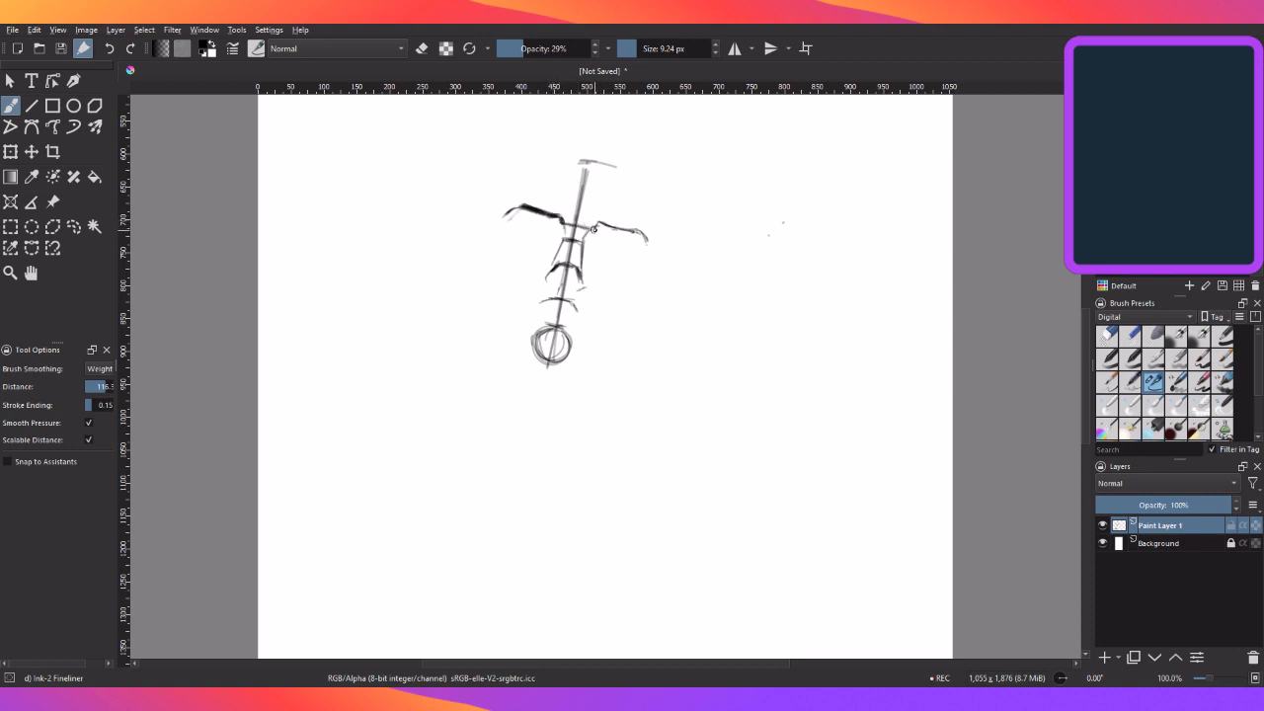
drag(593, 228, 649, 243)
mouse_move(524, 209)
mouse_down()
mouse_move(510, 212)
mouse_move(530, 202)
mouse_up()
drag(648, 244, 648, 252)
mouse_move(568, 303)
mouse_down()
mouse_move(586, 321)
mouse_move(526, 311)
mouse_up()
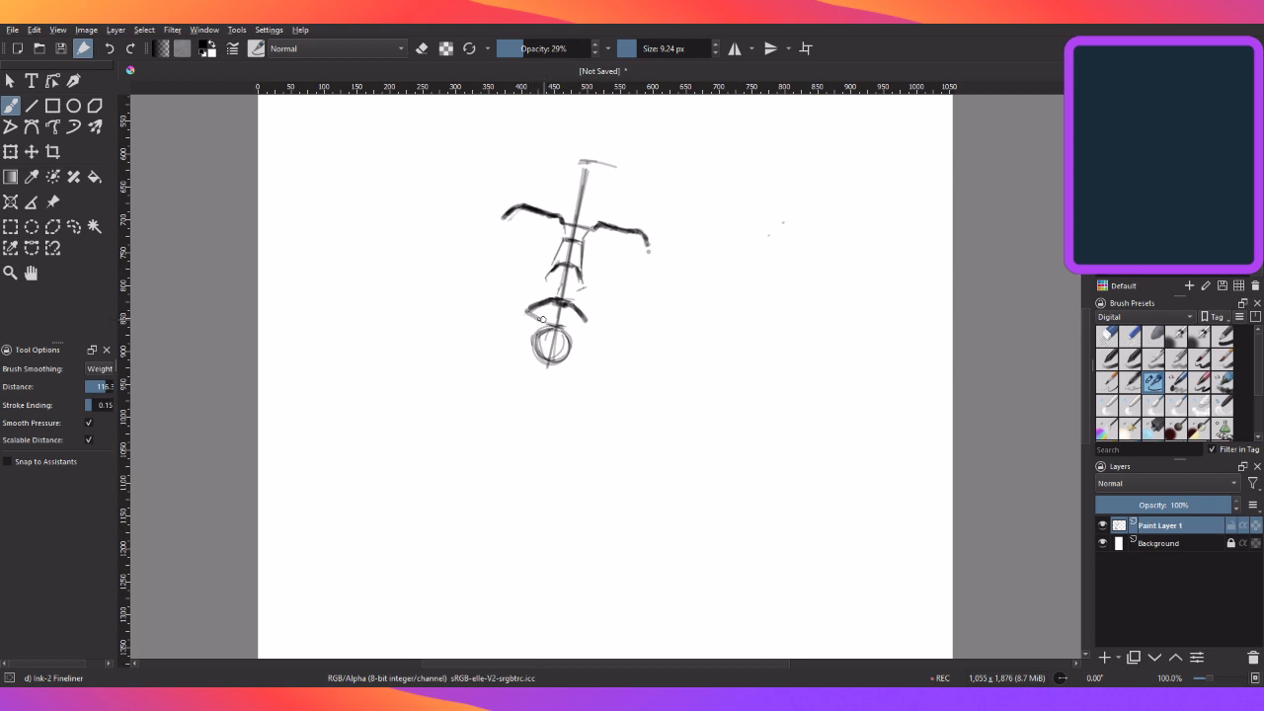
- Draw the lower lip curve and retrace the almond lip outline's corners and edges darker
drag(525, 310, 576, 327)
mouse_move(582, 326)
mouse_down()
mouse_move(568, 325)
mouse_move(589, 324)
mouse_up()
drag(569, 306, 582, 315)
drag(527, 306, 546, 324)
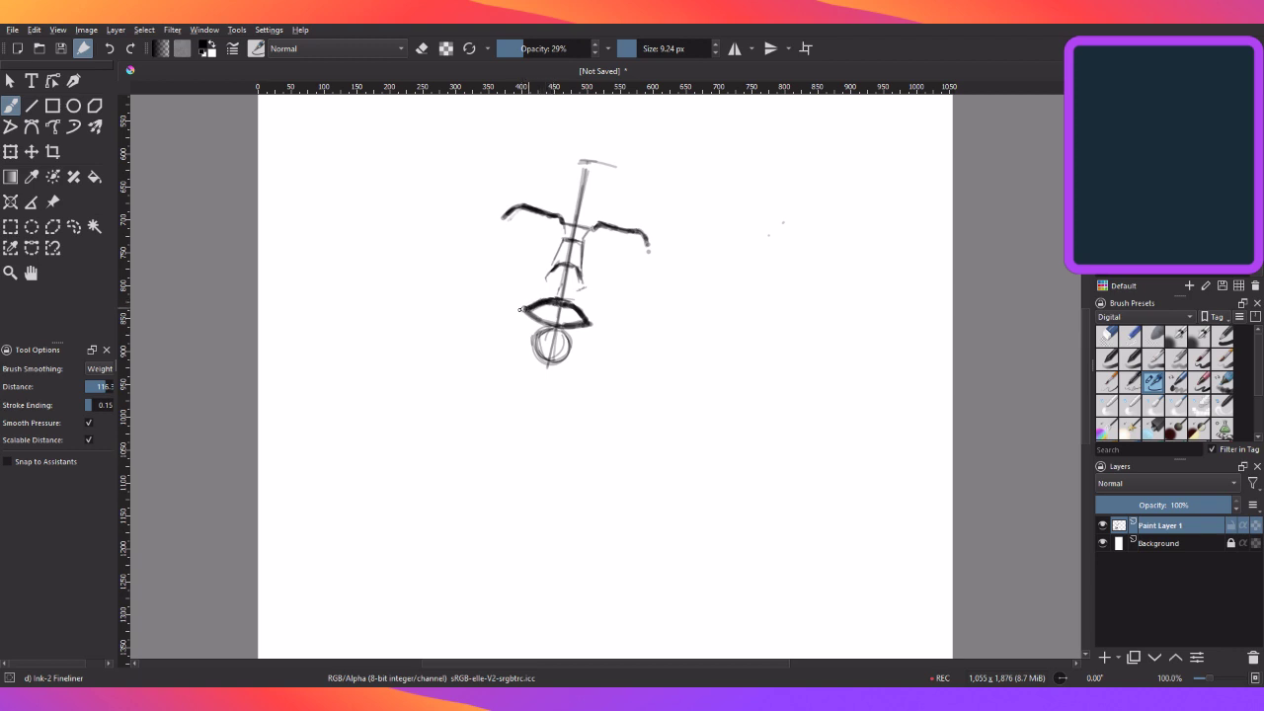
drag(546, 323, 569, 330)
drag(594, 325, 598, 327)
- Sketch small nostril marks above the lips and reduce the brush to 5.35 px
mouse_move(560, 272)
mouse_down()
mouse_move(550, 279)
mouse_move(578, 276)
mouse_up()
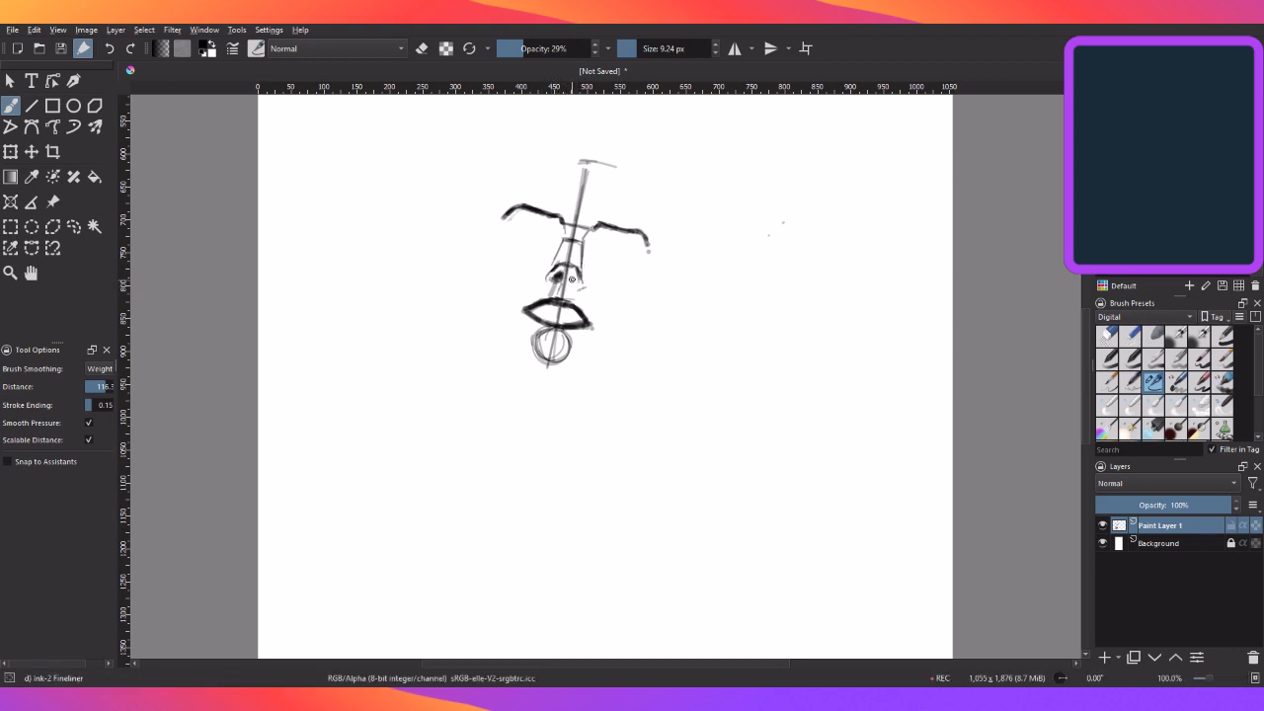
drag(571, 281, 575, 283)
click(632, 49)
- Darken the upper lip and the line between the lips, then toggle eraser mode on and off
drag(537, 311, 525, 309)
drag(578, 313, 589, 326)
click(422, 49)
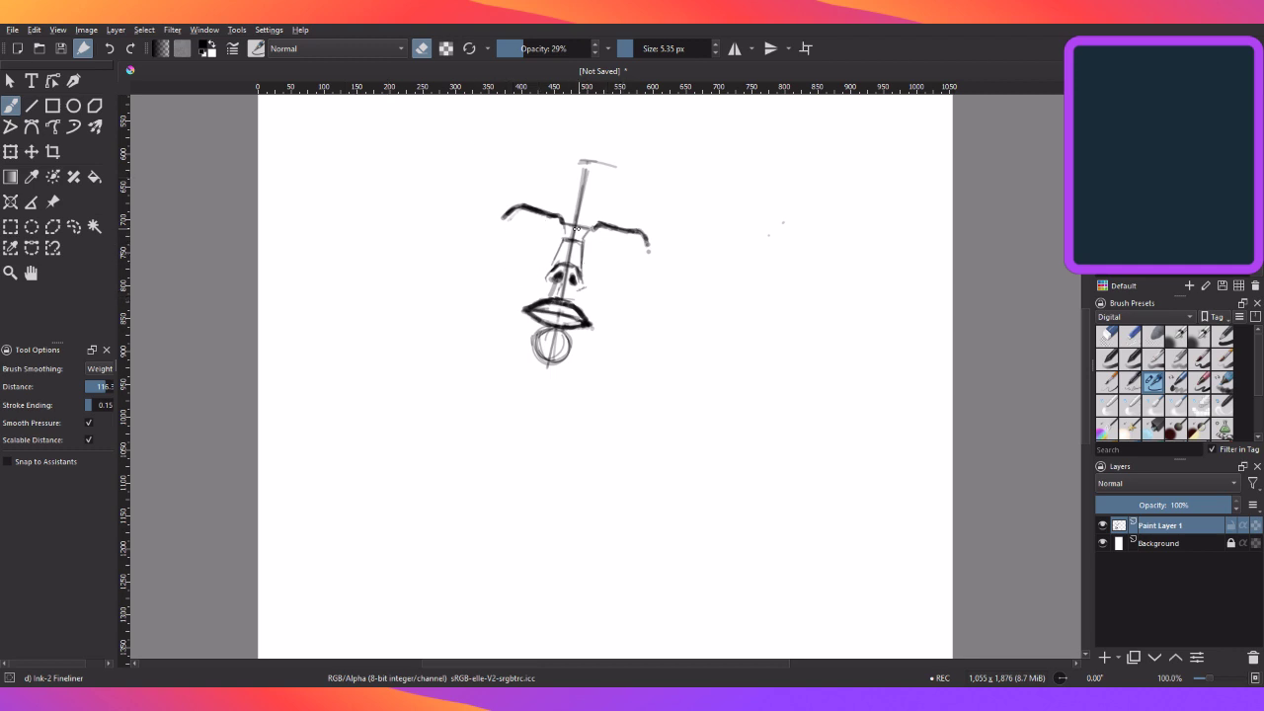
key(e)
- Sketch the left eye and lower eyebrow strokes, adding small dark marks for the eye
drag(517, 218, 542, 226)
mouse_move(515, 221)
mouse_down()
mouse_move(537, 226)
mouse_move(525, 222)
mouse_up()
drag(525, 225, 512, 225)
drag(542, 232, 549, 238)
drag(522, 226, 525, 226)
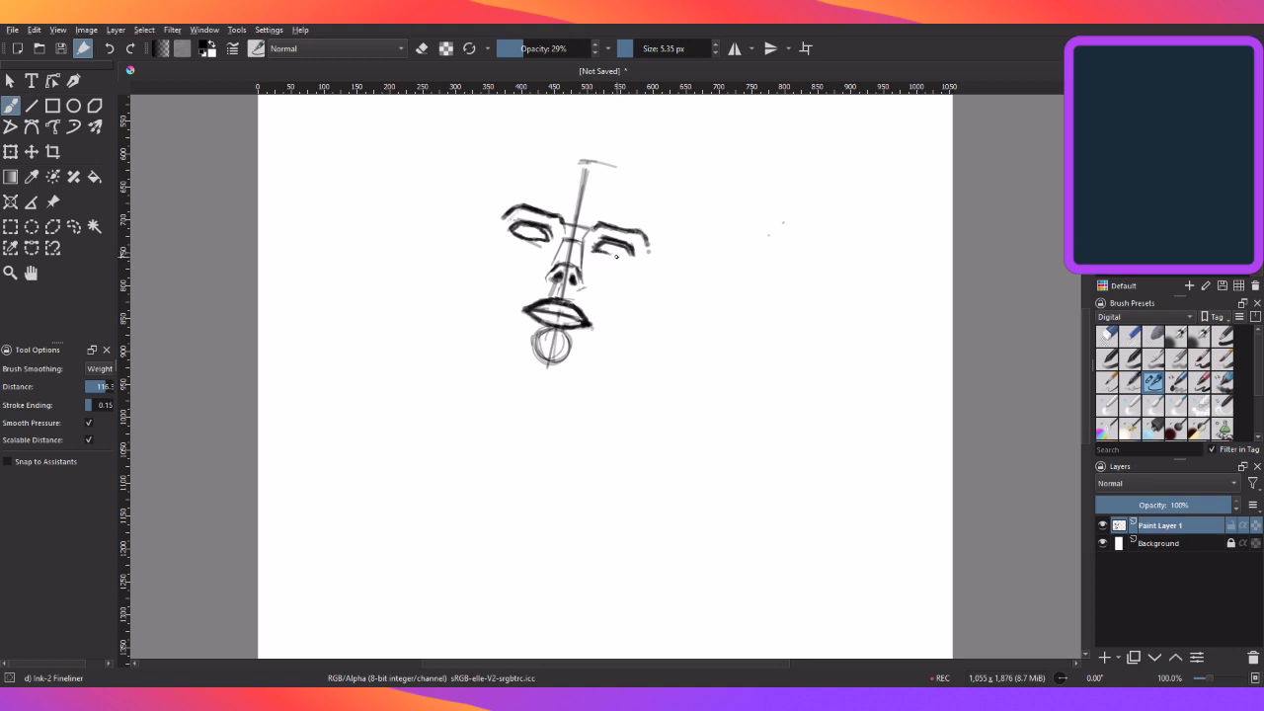
- Darken the right eye's lower line and redraw the line at the top of the nose
drag(619, 257, 628, 257)
drag(604, 256, 639, 254)
mouse_move(589, 161)
mouse_down()
mouse_move(571, 160)
mouse_move(613, 166)
mouse_move(561, 158)
mouse_up()
- Draw the arc over the top of the head and contour lines down both sides
mouse_move(528, 179)
mouse_down()
mouse_move(599, 161)
mouse_move(513, 202)
mouse_up()
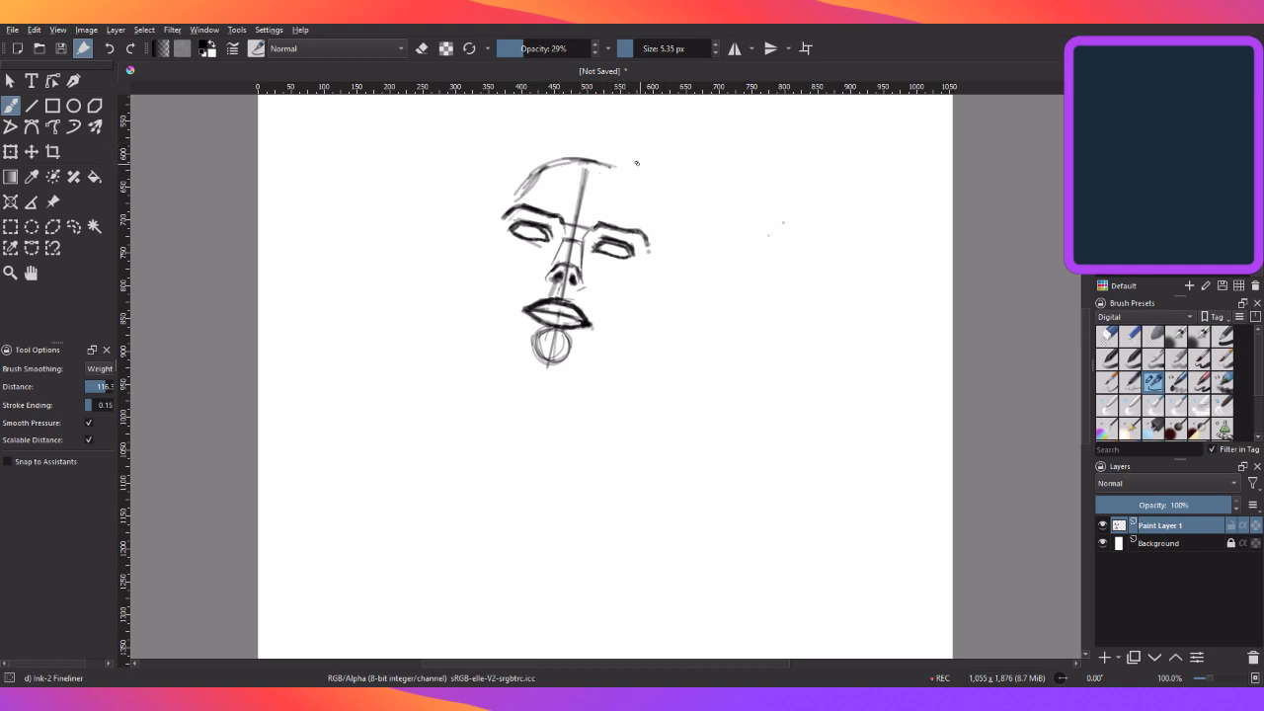
drag(615, 169, 667, 283)
drag(652, 229, 654, 272)
drag(654, 240, 648, 288)
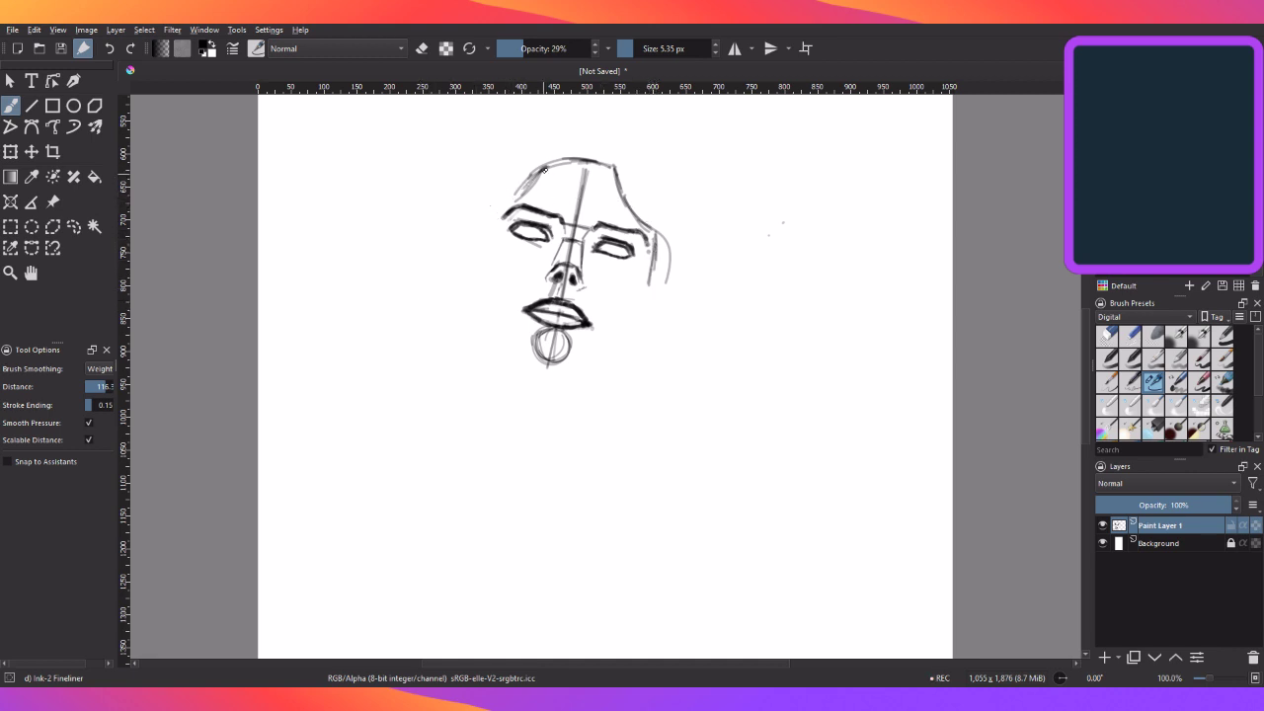
drag(526, 186, 476, 241)
drag(490, 213, 473, 263)
- Set the brush to 9% opacity and 10.20 px, then sketch faint strokes along the left cheek
click(518, 49)
drag(637, 48, 654, 49)
drag(496, 217, 480, 247)
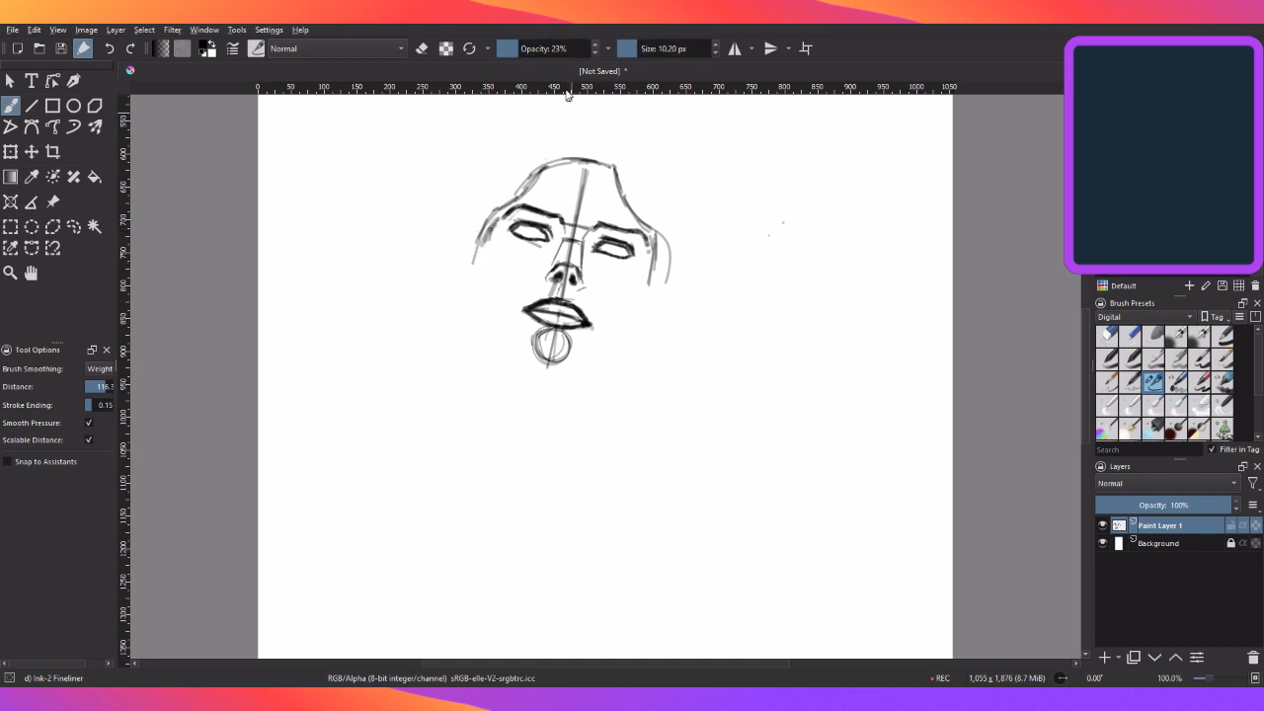
click(506, 49)
drag(498, 221, 486, 290)
mouse_move(497, 241)
mouse_down()
mouse_move(509, 306)
mouse_move(492, 301)
mouse_up()
drag(491, 254, 499, 298)
drag(499, 241, 520, 335)
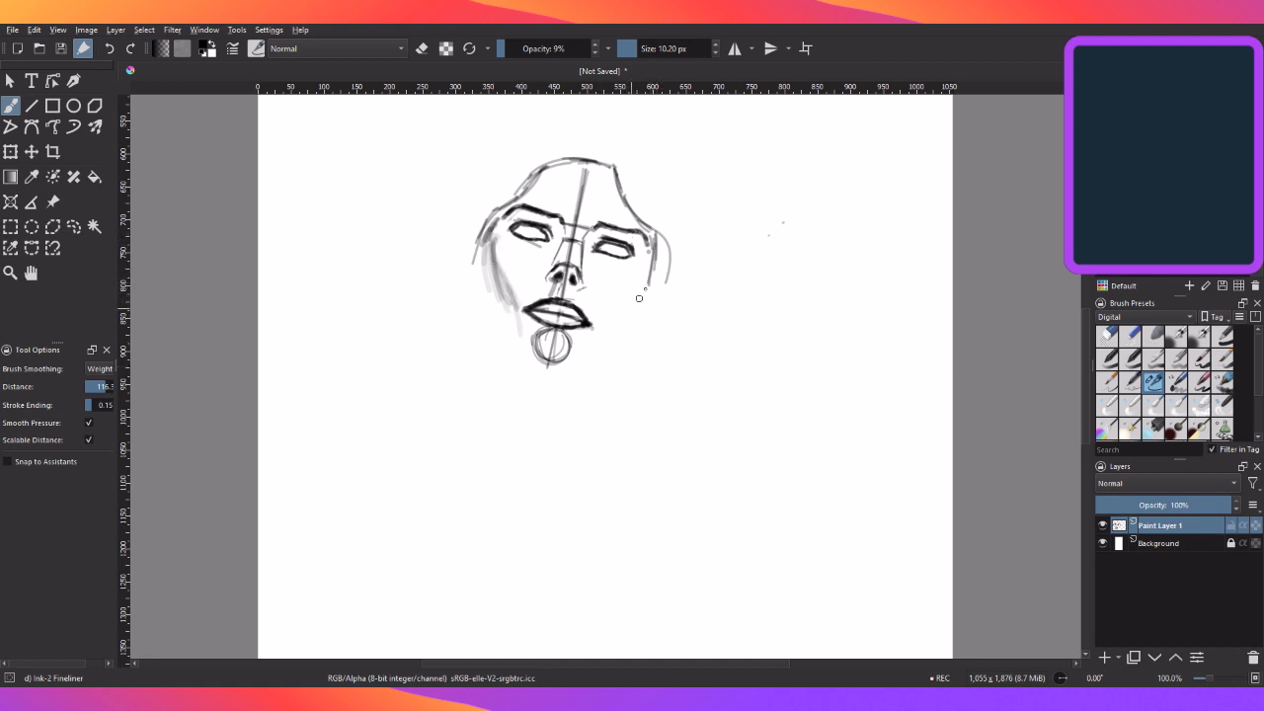
- Sketch faint strokes along the right jaw, lower left jaw and the bottom of the chin
mouse_move(644, 286)
mouse_down()
mouse_move(605, 324)
mouse_move(648, 277)
mouse_up()
drag(646, 267, 576, 361)
drag(640, 298, 579, 358)
mouse_move(614, 319)
mouse_down()
mouse_move(575, 368)
mouse_move(509, 373)
mouse_move(581, 363)
mouse_move(572, 389)
mouse_move(587, 368)
mouse_up()
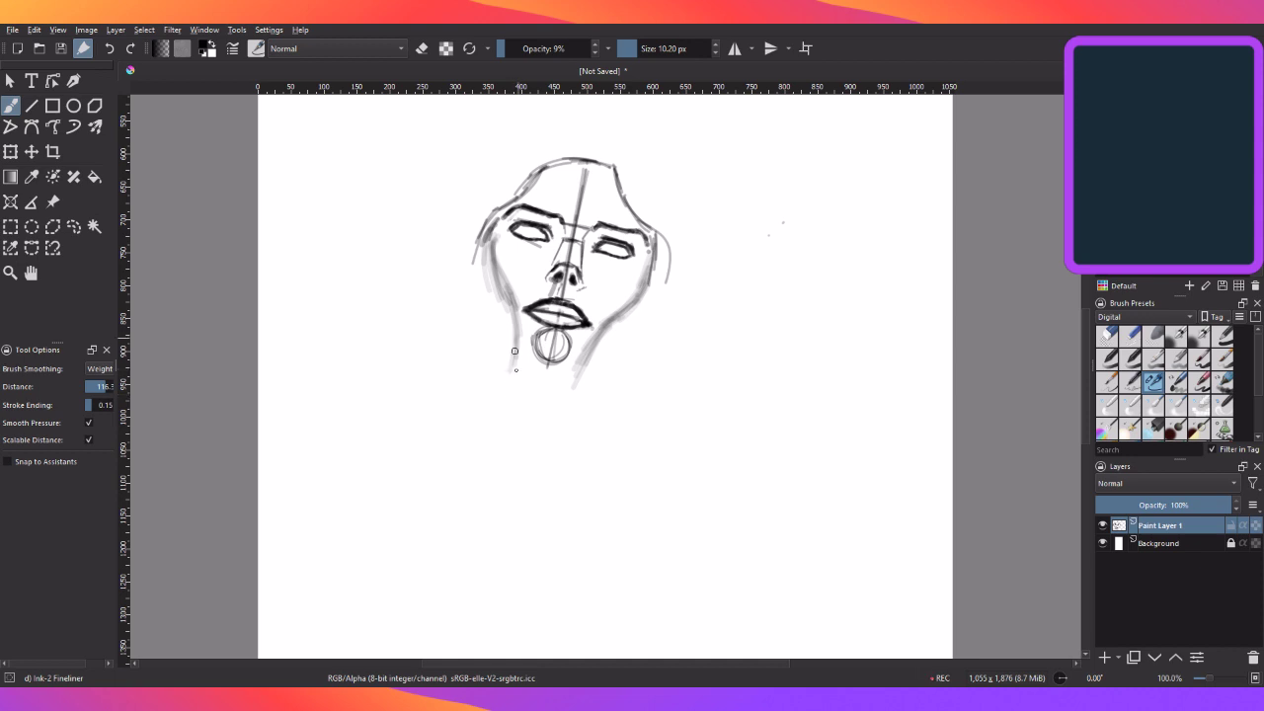
mouse_move(517, 341)
mouse_down()
mouse_move(511, 373)
mouse_move(545, 362)
mouse_move(581, 381)
mouse_move(602, 333)
mouse_move(577, 383)
mouse_move(567, 372)
mouse_up()
drag(516, 322, 535, 377)
drag(607, 328, 573, 375)
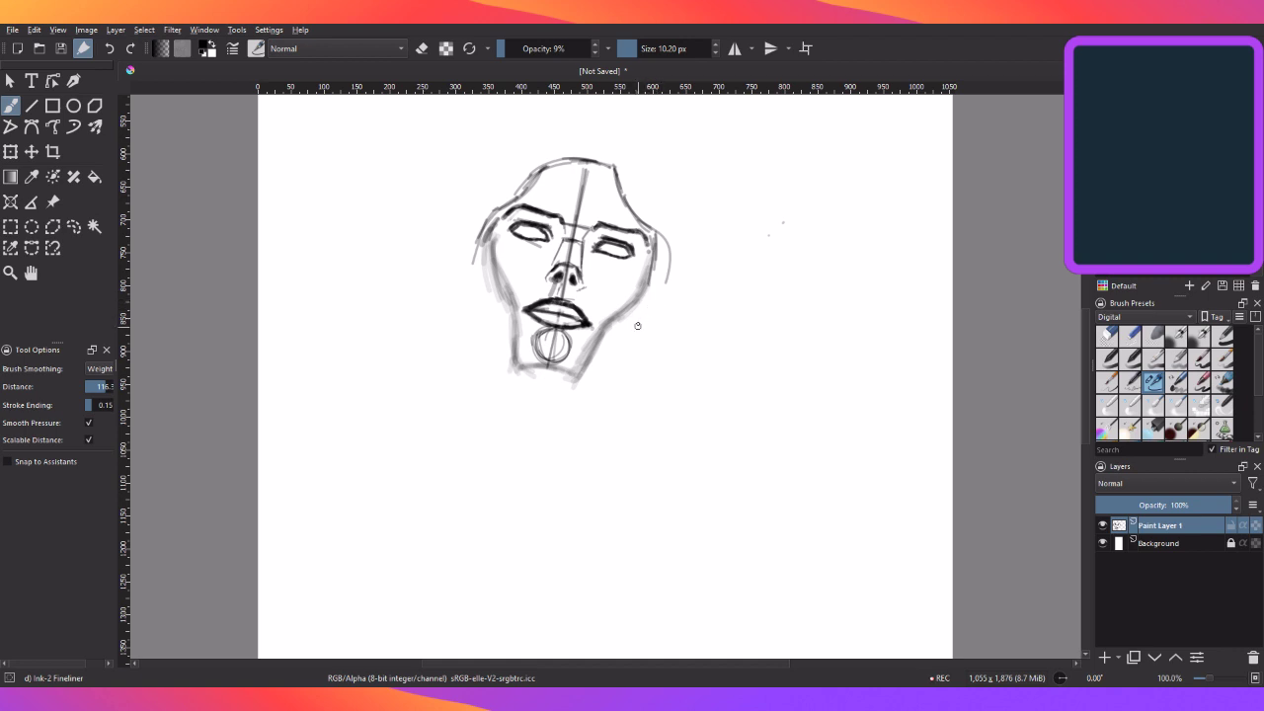
- Set the brush to 4.74 px at 24% opacity and darken the right jaw and chin bottom
key(bracketleft)
key(bracketleft)
key(bracketleft)
key(bracketleft)
click(516, 49)
click(632, 51)
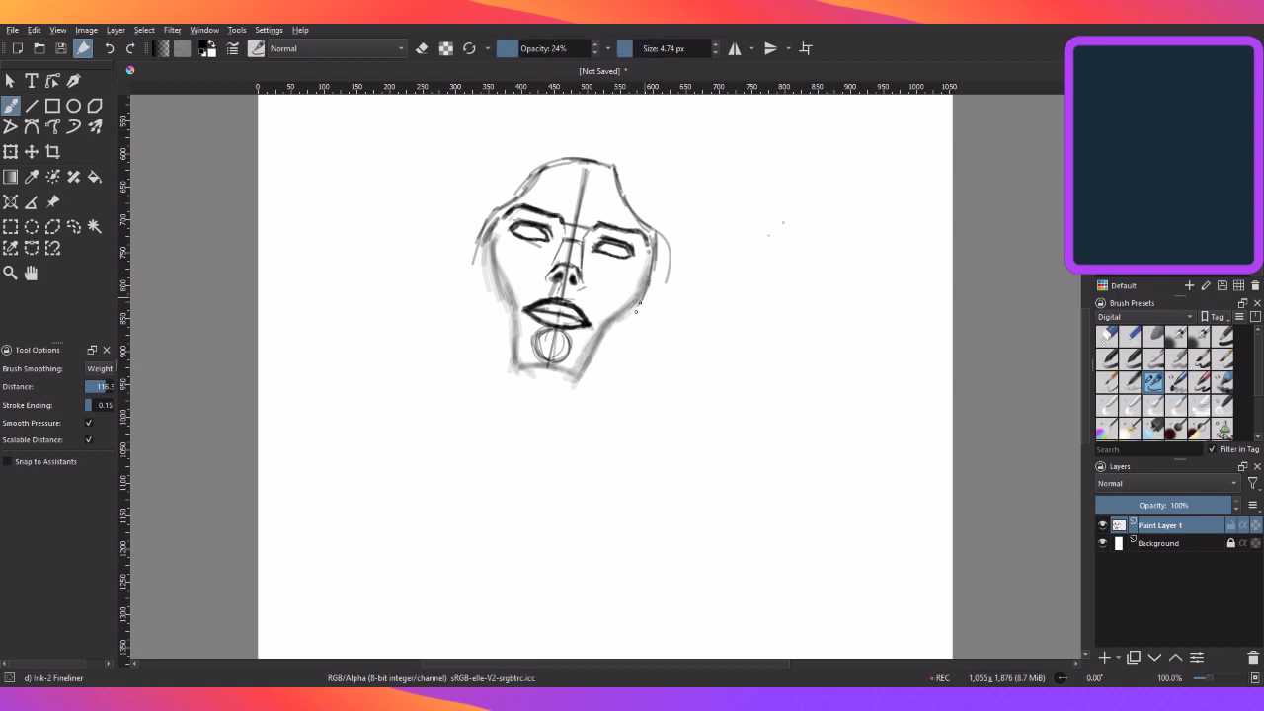
drag(612, 348, 629, 318)
drag(638, 309, 604, 370)
drag(620, 348, 585, 377)
drag(596, 367, 567, 372)
- Darken the left cheek, jaw and chin outline with repeated strokes
mouse_move(488, 239)
mouse_down()
mouse_move(492, 337)
mouse_move(512, 360)
mouse_up()
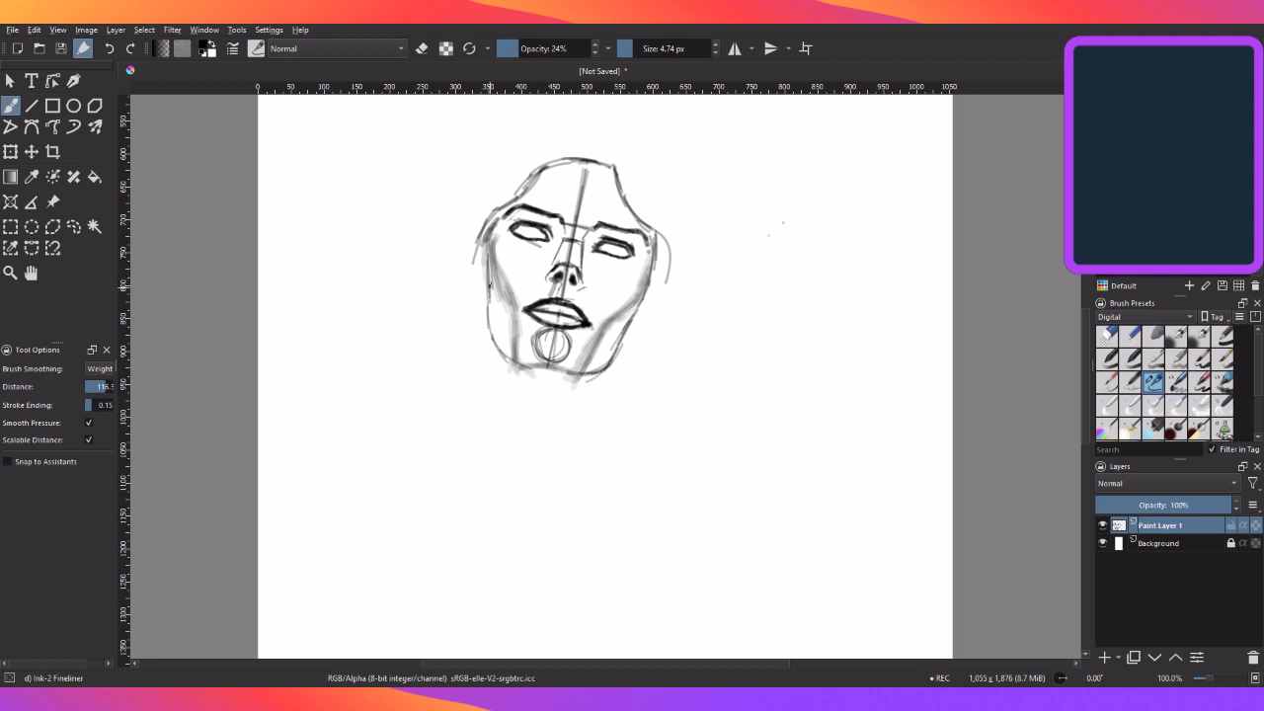
drag(489, 301, 500, 349)
drag(489, 291, 501, 351)
mouse_move(488, 291)
mouse_down()
mouse_move(505, 356)
mouse_move(559, 375)
mouse_up()
mouse_move(490, 310)
mouse_down()
mouse_move(504, 348)
mouse_move(537, 366)
mouse_up()
drag(550, 369, 568, 375)
mouse_move(489, 302)
mouse_down()
mouse_move(506, 343)
mouse_move(545, 369)
mouse_up()
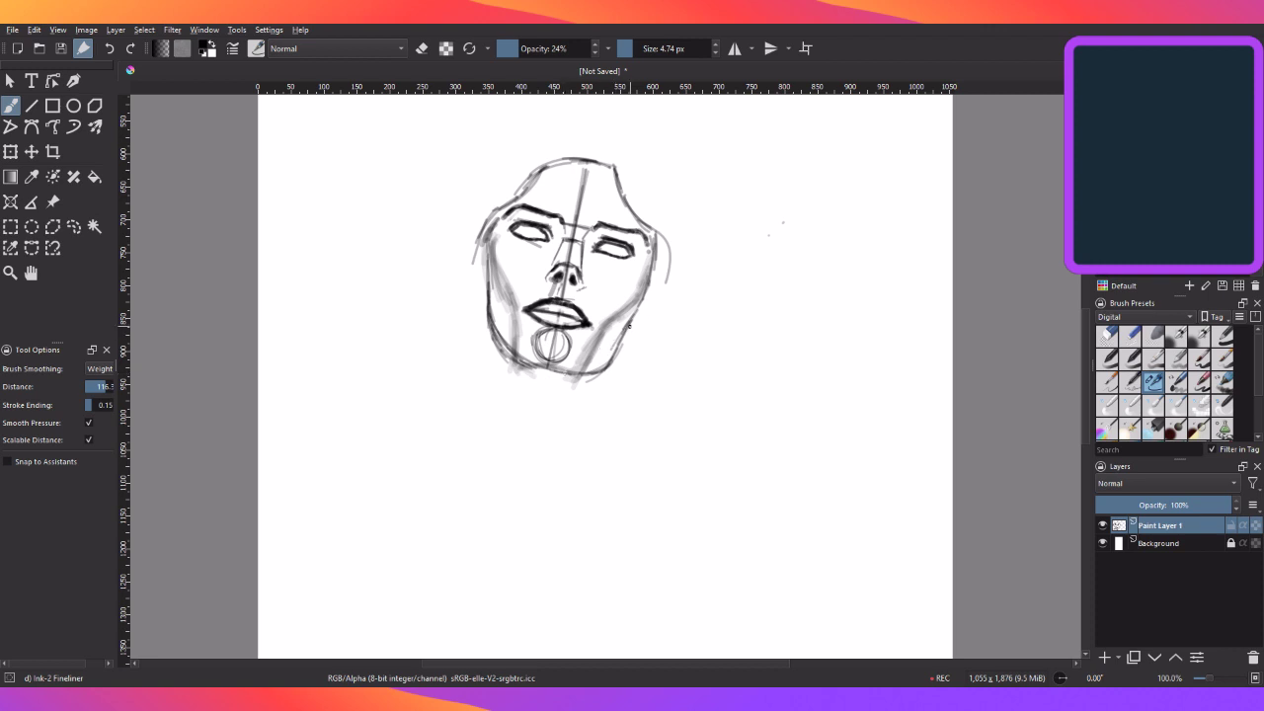
- Re-stroke the right jaw, chin edge and left cheek, and start the ear beside the right jaw
drag(623, 334, 605, 361)
drag(609, 359, 567, 374)
mouse_move(475, 265)
mouse_down()
mouse_move(469, 276)
mouse_move(473, 267)
mouse_up()
drag(472, 268, 487, 280)
mouse_move(632, 324)
mouse_down()
mouse_move(652, 321)
mouse_move(662, 288)
mouse_up()
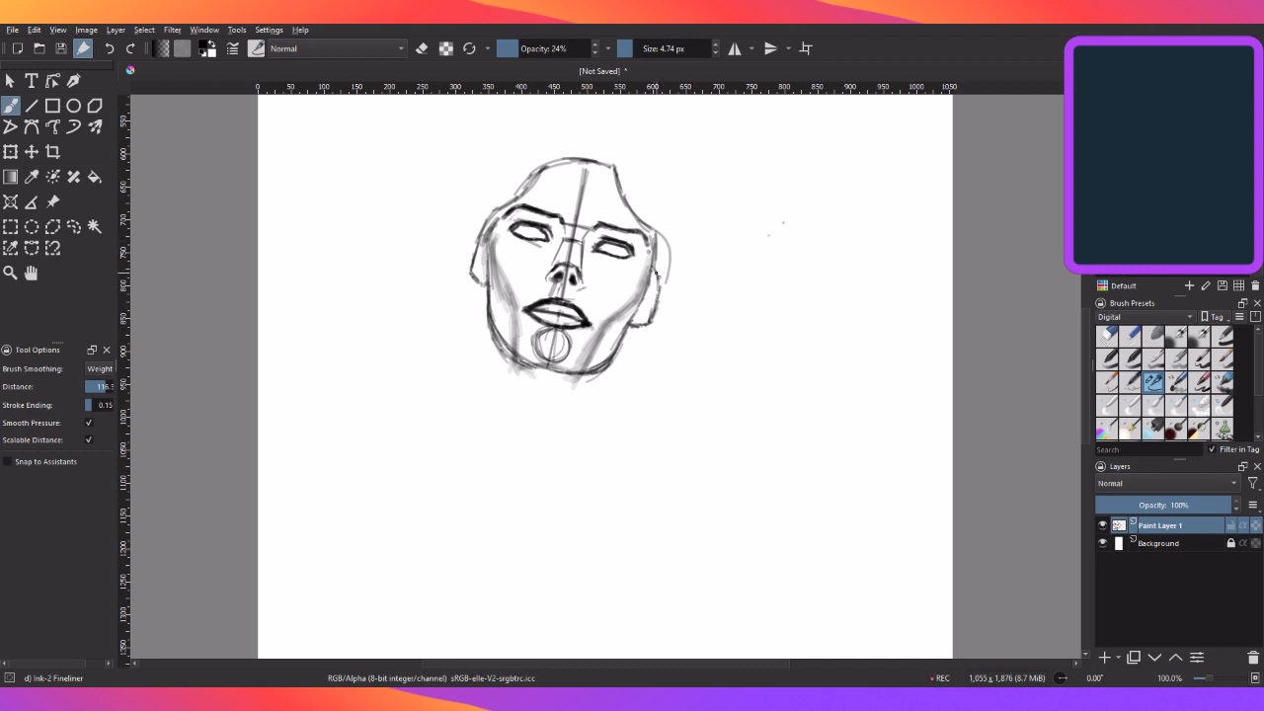
drag(658, 297, 650, 316)
- Darken the left jaw, right cheek and upper-left head contours, and trace faint lines along the head top
drag(472, 274, 482, 286)
mouse_move(654, 229)
mouse_down()
mouse_move(647, 270)
mouse_move(663, 265)
mouse_move(640, 286)
mouse_move(658, 276)
mouse_up()
drag(583, 160, 537, 194)
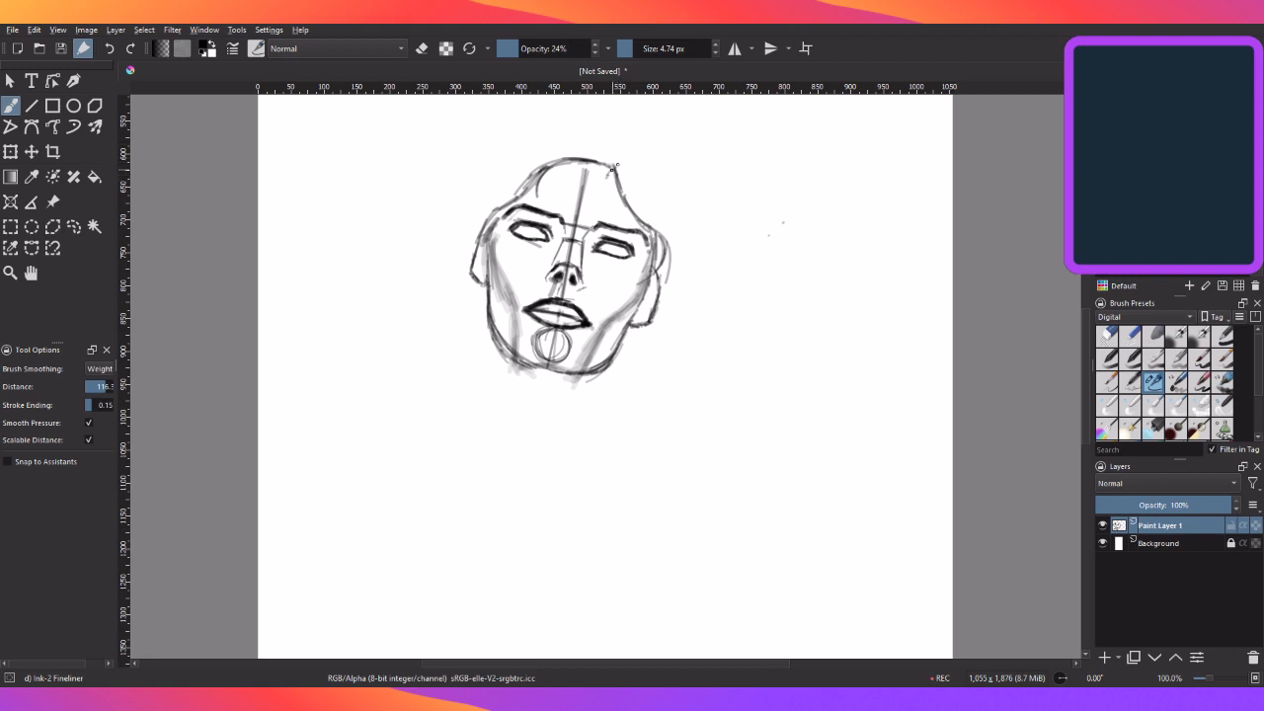
mouse_move(563, 172)
mouse_down()
mouse_move(609, 176)
mouse_move(634, 208)
mouse_up()
mouse_move(613, 173)
mouse_down()
mouse_move(610, 156)
mouse_move(536, 131)
mouse_move(502, 174)
mouse_up()
- Sketch eight curved hair strokes sweeping down-left from the head top, bolding the lower edge, then set opacity to 30%
drag(539, 134, 502, 184)
drag(553, 130, 505, 176)
drag(553, 127, 491, 165)
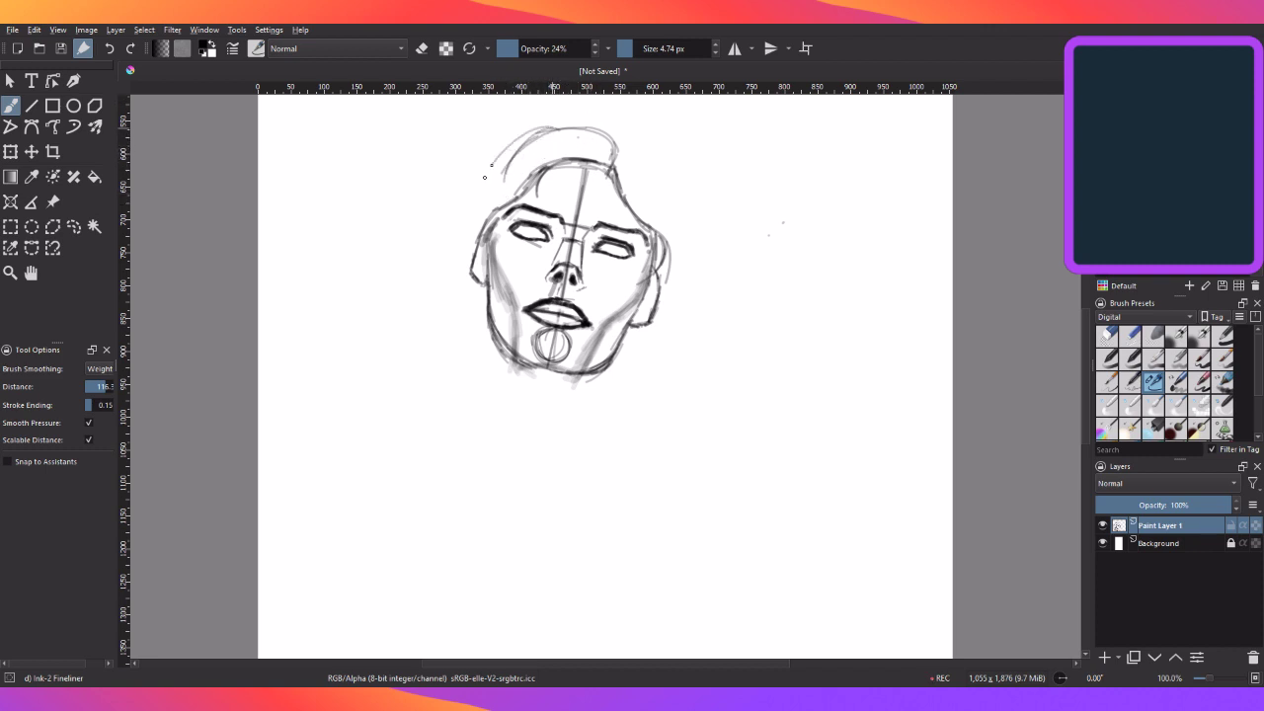
drag(568, 128, 475, 187)
drag(524, 136, 462, 209)
mouse_move(488, 164)
mouse_down()
mouse_move(463, 207)
mouse_move(441, 210)
mouse_up()
mouse_move(545, 173)
mouse_down()
mouse_move(498, 205)
mouse_move(461, 209)
mouse_up()
mouse_move(520, 197)
mouse_down()
mouse_move(446, 207)
mouse_move(456, 203)
mouse_up()
click(525, 48)
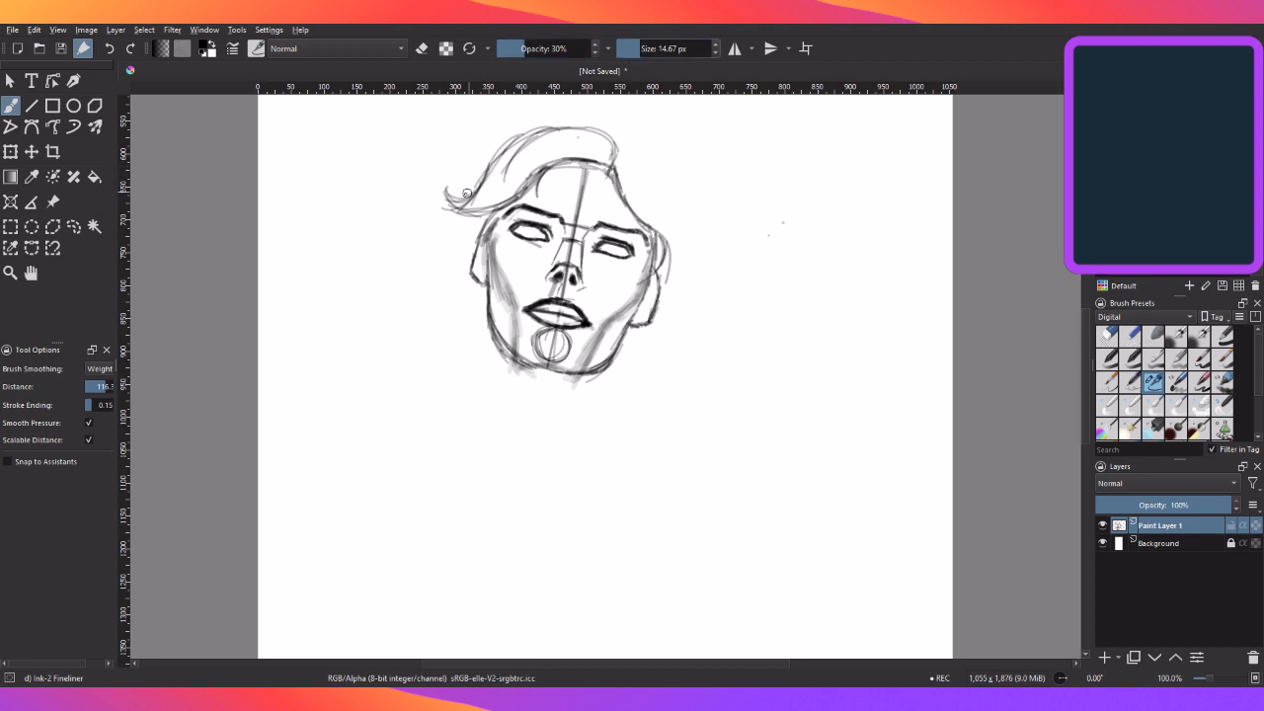
- Sweep broad 14.67 px grey strokes across the left hair, then set the brush to 26% opacity and 5.35 px
key(bracketright)
key(bracketright)
key(bracketright)
drag(460, 197, 525, 140)
click(521, 49)
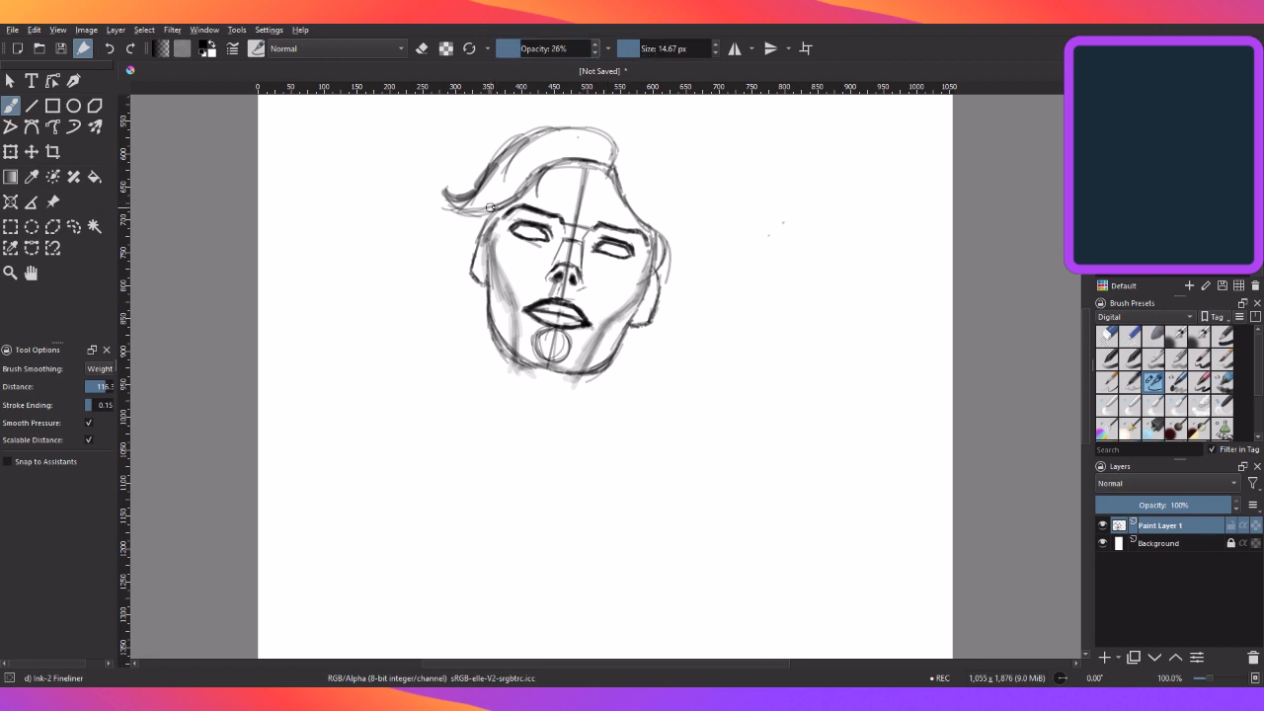
click(638, 48)
- Sketch more upper-left hair and outline and darken the underside of the left hair tip
mouse_move(528, 182)
mouse_down()
mouse_move(499, 205)
mouse_move(450, 210)
mouse_move(550, 161)
mouse_move(597, 164)
mouse_up()
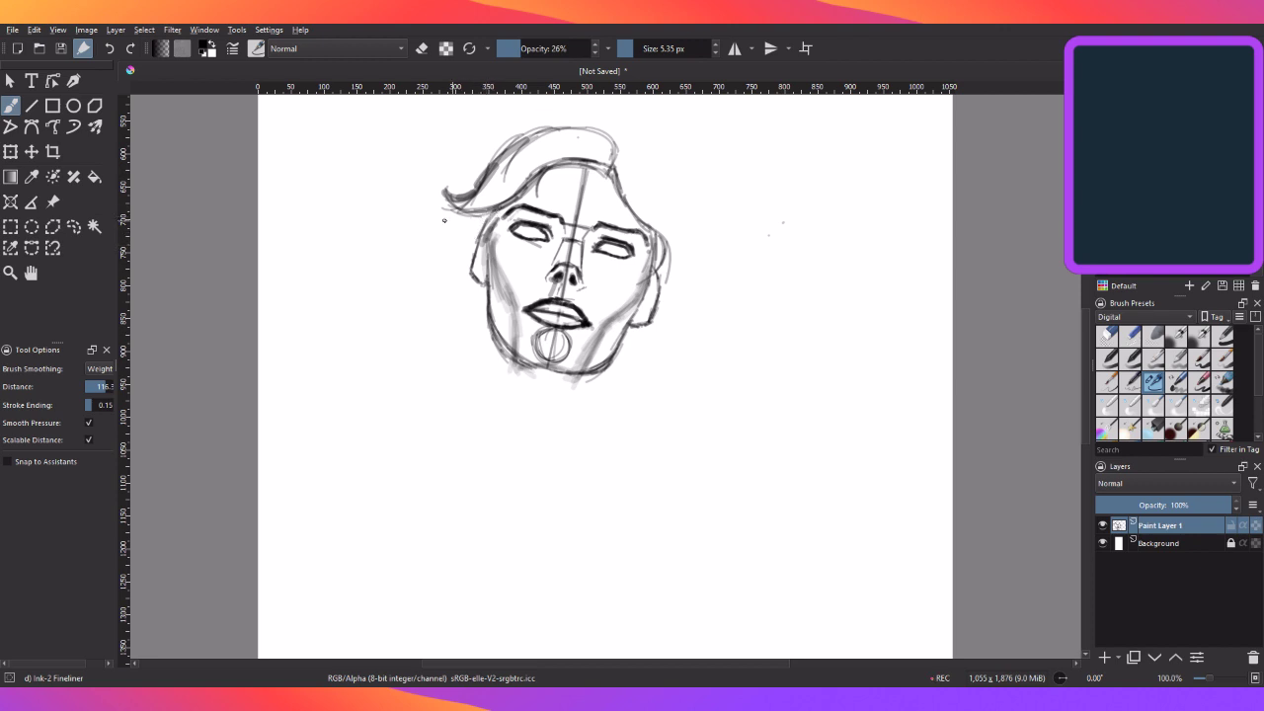
drag(442, 201, 511, 214)
mouse_move(442, 223)
mouse_down()
mouse_move(504, 211)
mouse_move(450, 271)
mouse_move(452, 255)
mouse_move(446, 282)
mouse_move(467, 230)
mouse_move(468, 287)
mouse_move(480, 276)
mouse_move(486, 311)
mouse_move(454, 312)
mouse_move(488, 299)
mouse_move(460, 322)
mouse_move(459, 298)
mouse_move(494, 340)
mouse_move(482, 326)
mouse_move(468, 333)
mouse_move(487, 343)
mouse_up()
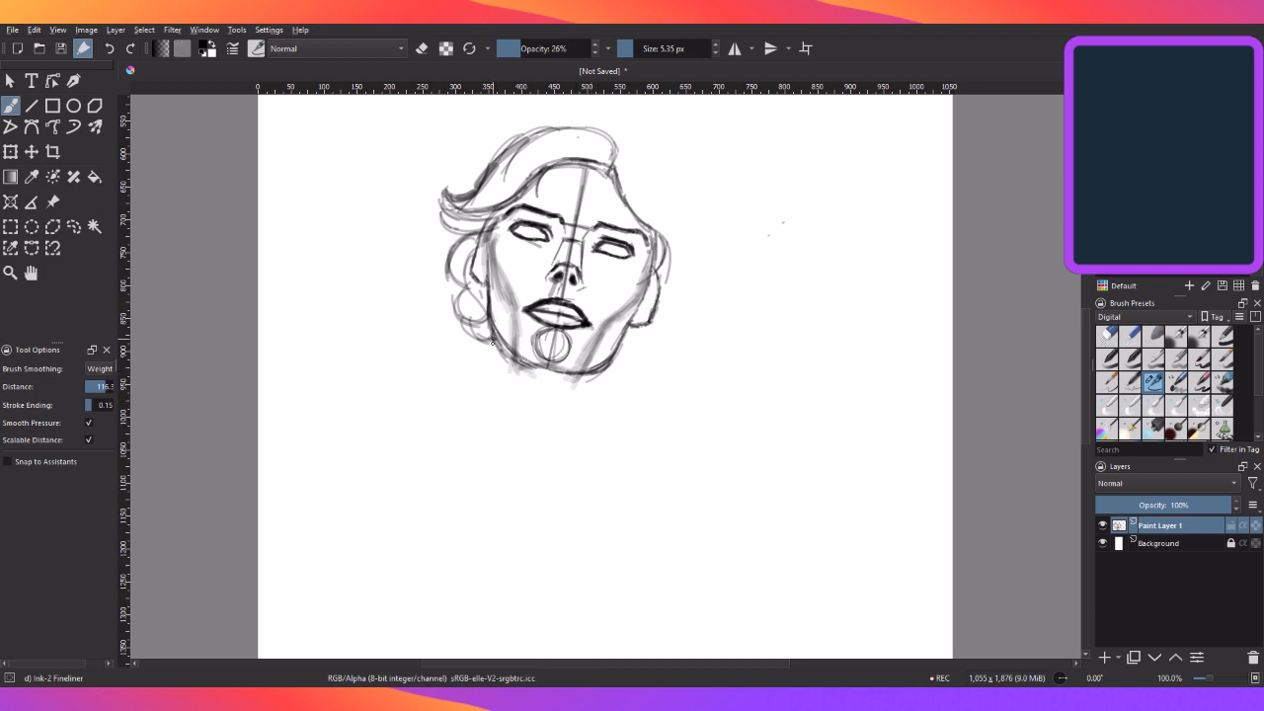
- Draw and darken the left and right neck lines below the jaw
drag(491, 289, 505, 429)
drag(493, 354, 506, 466)
mouse_move(624, 371)
mouse_down()
mouse_move(621, 351)
mouse_move(614, 399)
mouse_up()
drag(620, 345, 618, 409)
drag(494, 358, 507, 444)
drag(496, 380, 504, 464)
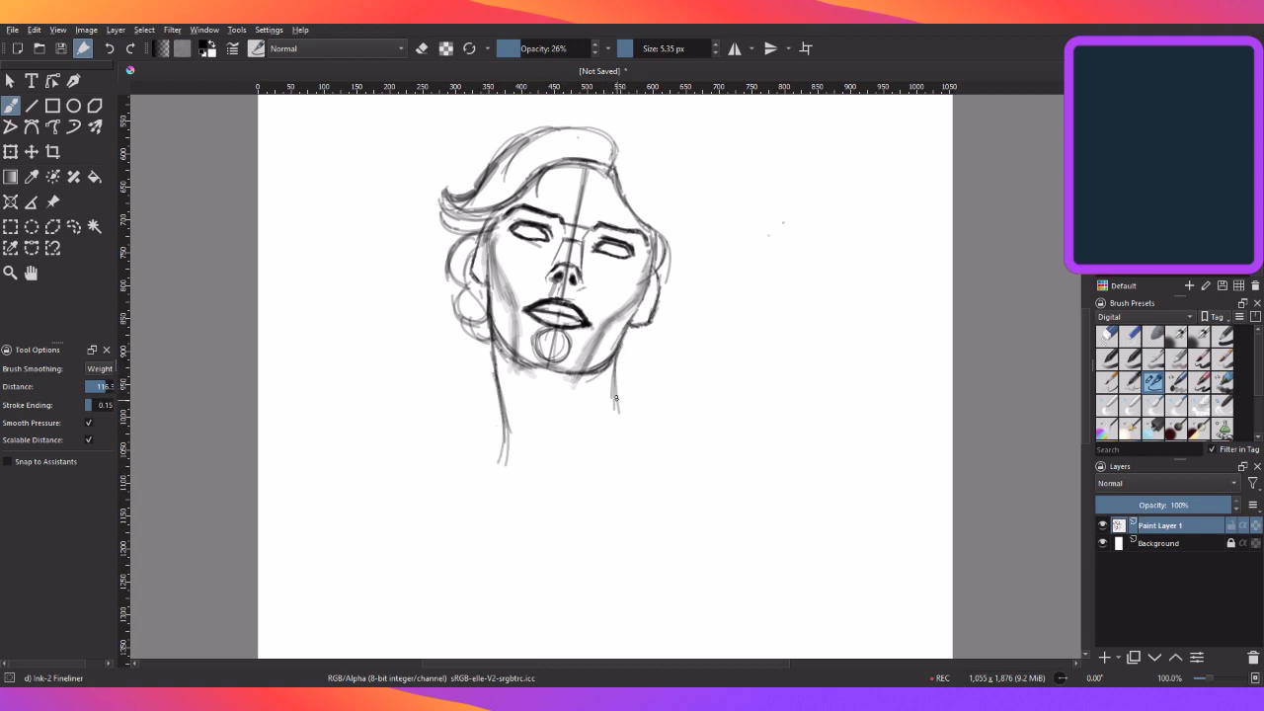
drag(616, 356, 620, 424)
- Draw the right and left shoulder lines sloping out from the neck
drag(614, 380, 665, 441)
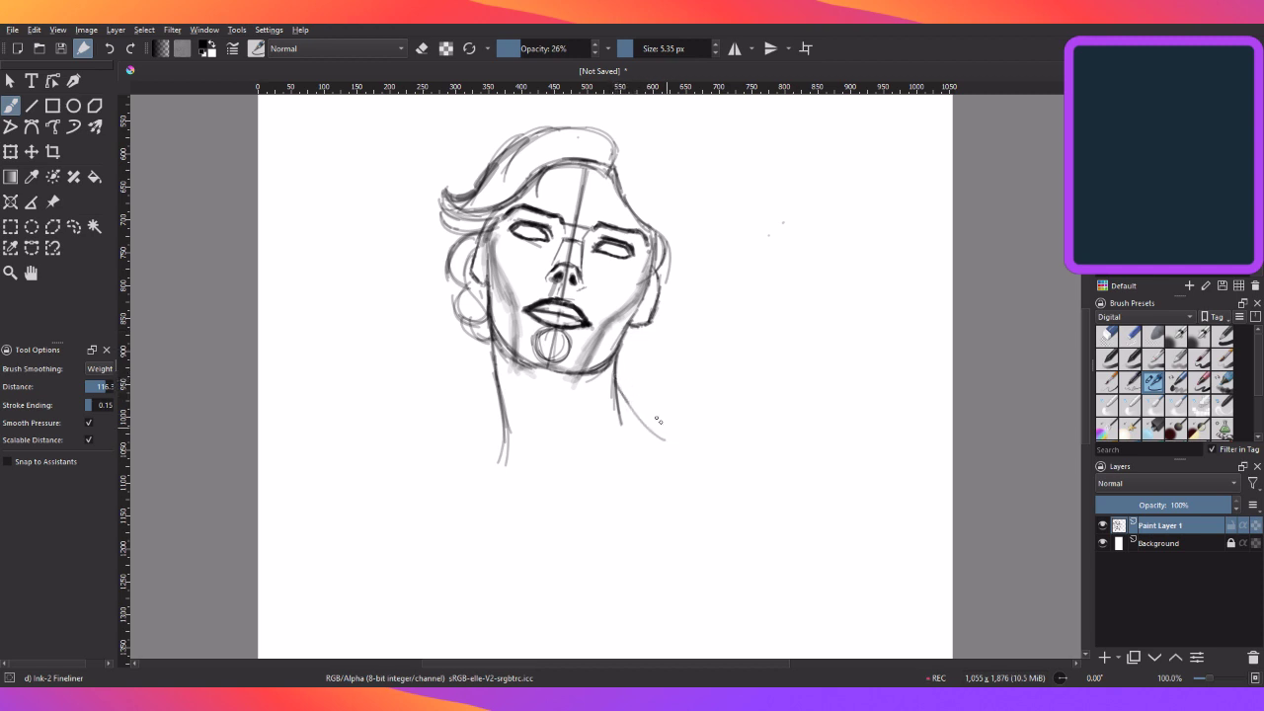
drag(614, 381, 717, 456)
drag(626, 401, 720, 458)
drag(502, 444, 435, 491)
drag(499, 443, 437, 491)
drag(501, 440, 396, 504)
- Lengthen the left neck line, add a curved neck muscle line, and darken the neck's right side
drag(504, 415, 508, 505)
drag(513, 428, 509, 494)
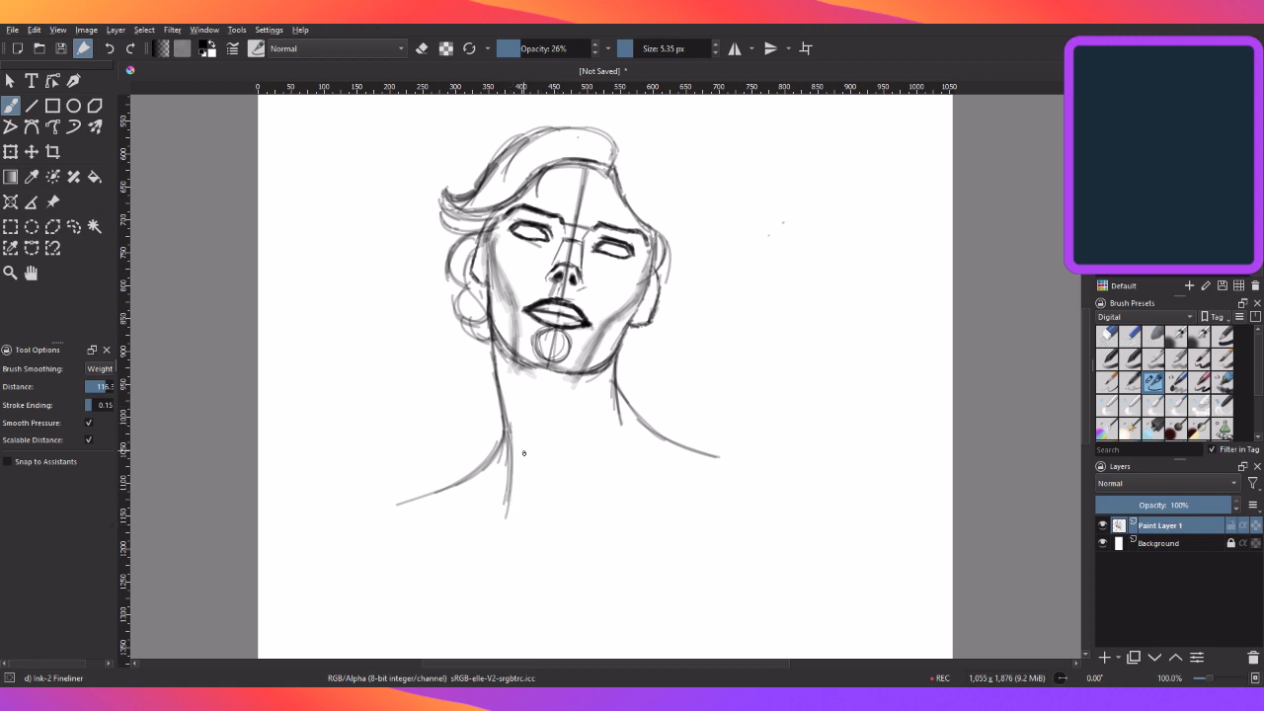
drag(513, 415, 506, 494)
mouse_move(502, 411)
mouse_down()
mouse_move(527, 471)
mouse_move(555, 456)
mouse_move(565, 415)
mouse_up()
drag(531, 473, 567, 416)
- Sketch wavy hair strokes down the right side of the head and darken the right outline
drag(620, 162, 613, 167)
mouse_move(616, 164)
mouse_down()
mouse_move(652, 168)
mouse_move(673, 201)
mouse_move(672, 272)
mouse_up()
mouse_move(675, 204)
mouse_down()
mouse_move(676, 257)
mouse_move(660, 255)
mouse_move(638, 284)
mouse_up()
mouse_move(644, 211)
mouse_down()
mouse_move(657, 277)
mouse_move(638, 282)
mouse_move(681, 287)
mouse_up()
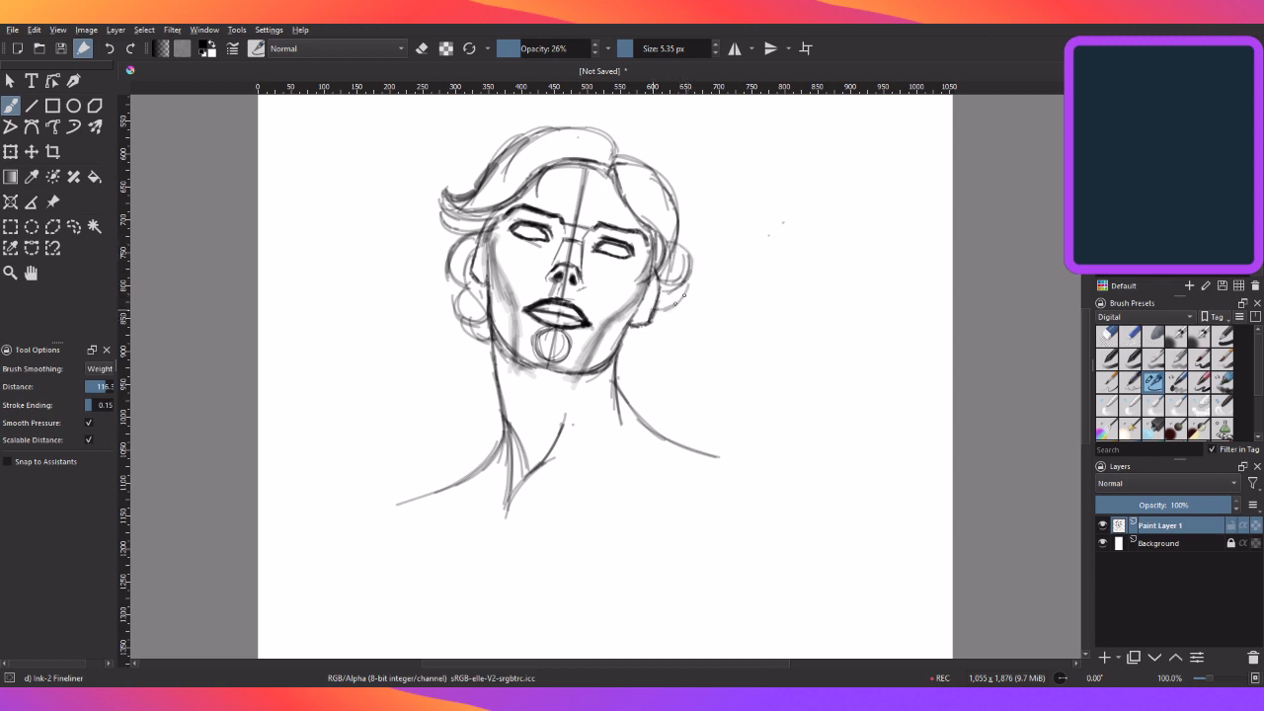
- Add short strokes near the right ear, shade lightly along the lower right jaw, and switch to erasing
drag(684, 298, 627, 340)
drag(604, 357, 570, 371)
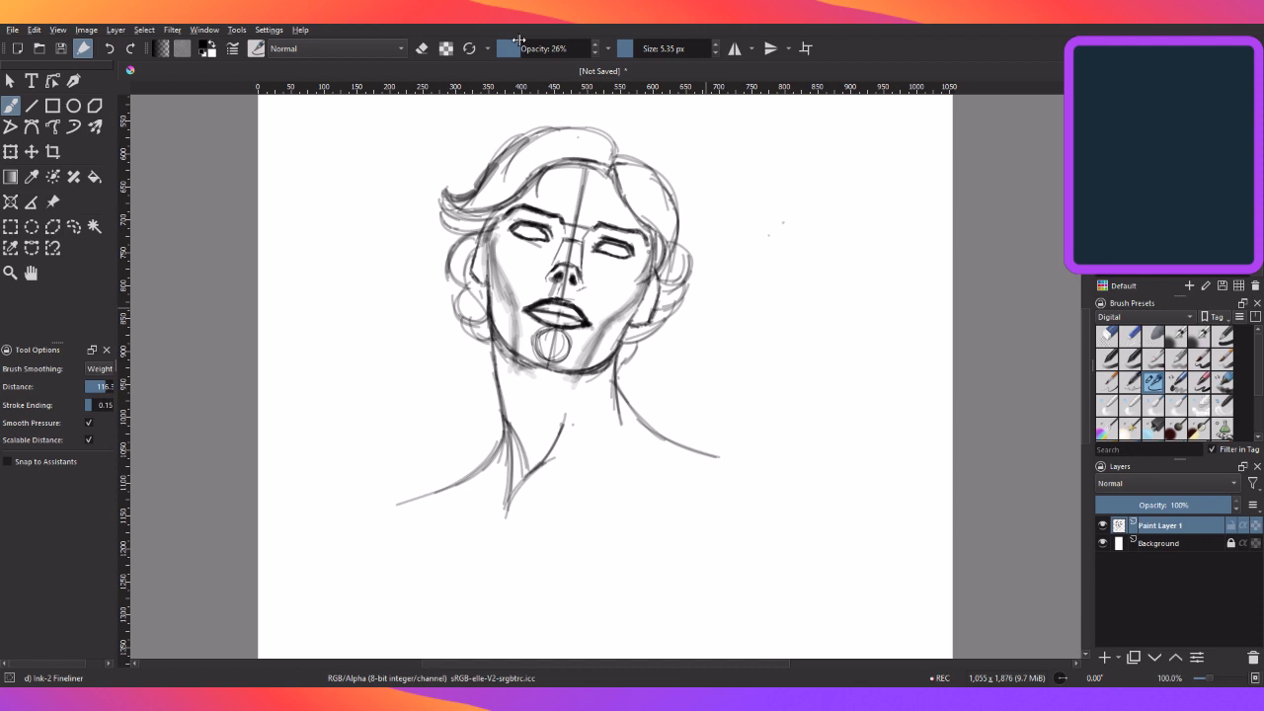
click(422, 49)
- Erase stray marks along the lower jaw and near the left jaw corner, then return to drawing mode
drag(601, 369, 570, 375)
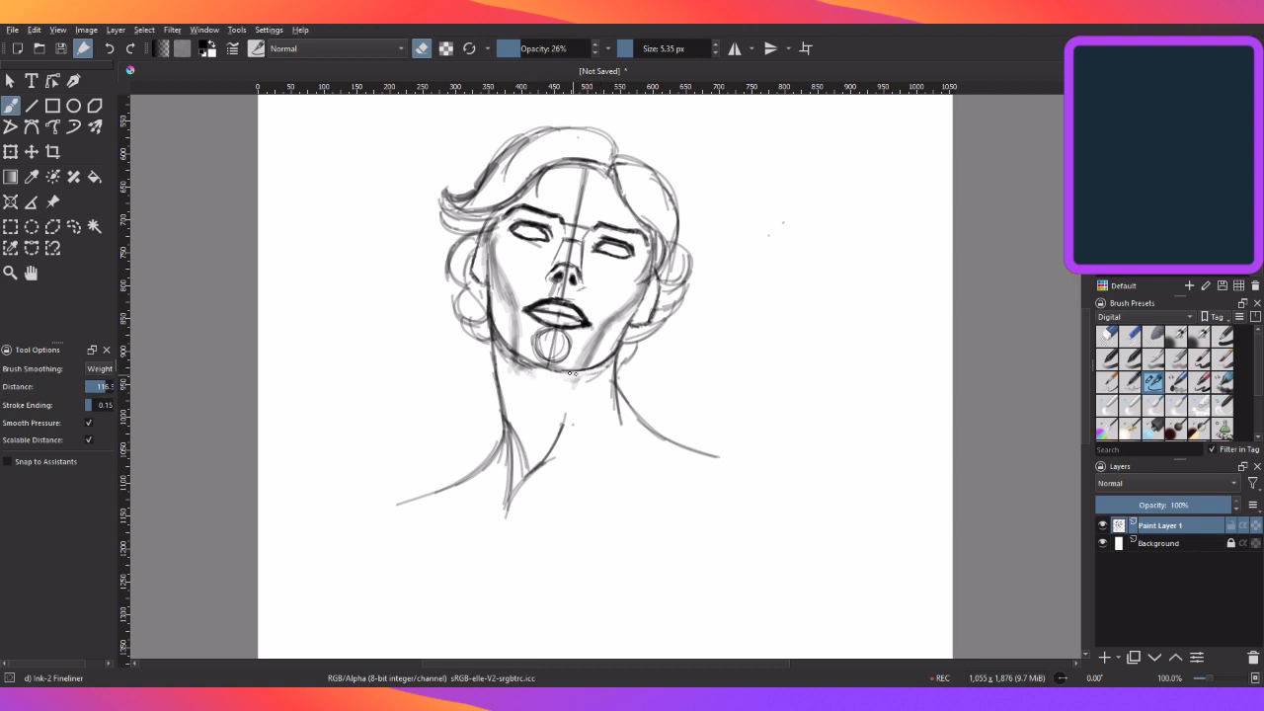
mouse_move(510, 361)
mouse_down()
mouse_move(521, 362)
mouse_move(499, 344)
mouse_move(534, 368)
mouse_move(502, 360)
mouse_move(495, 336)
mouse_move(516, 368)
mouse_move(505, 357)
mouse_up()
key(e)
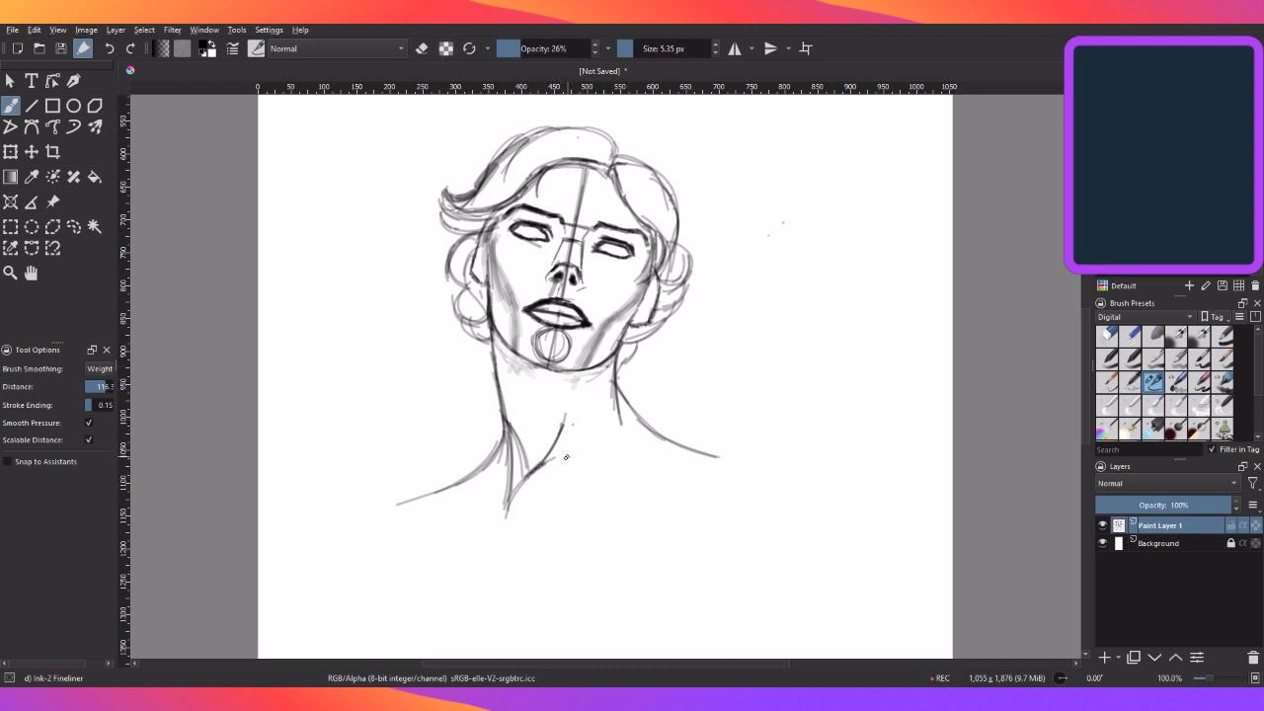
- Draw the collarbone line across the neck and curve and hatch the right shoulder
mouse_move(571, 459)
mouse_down()
mouse_move(541, 467)
mouse_move(656, 448)
mouse_up()
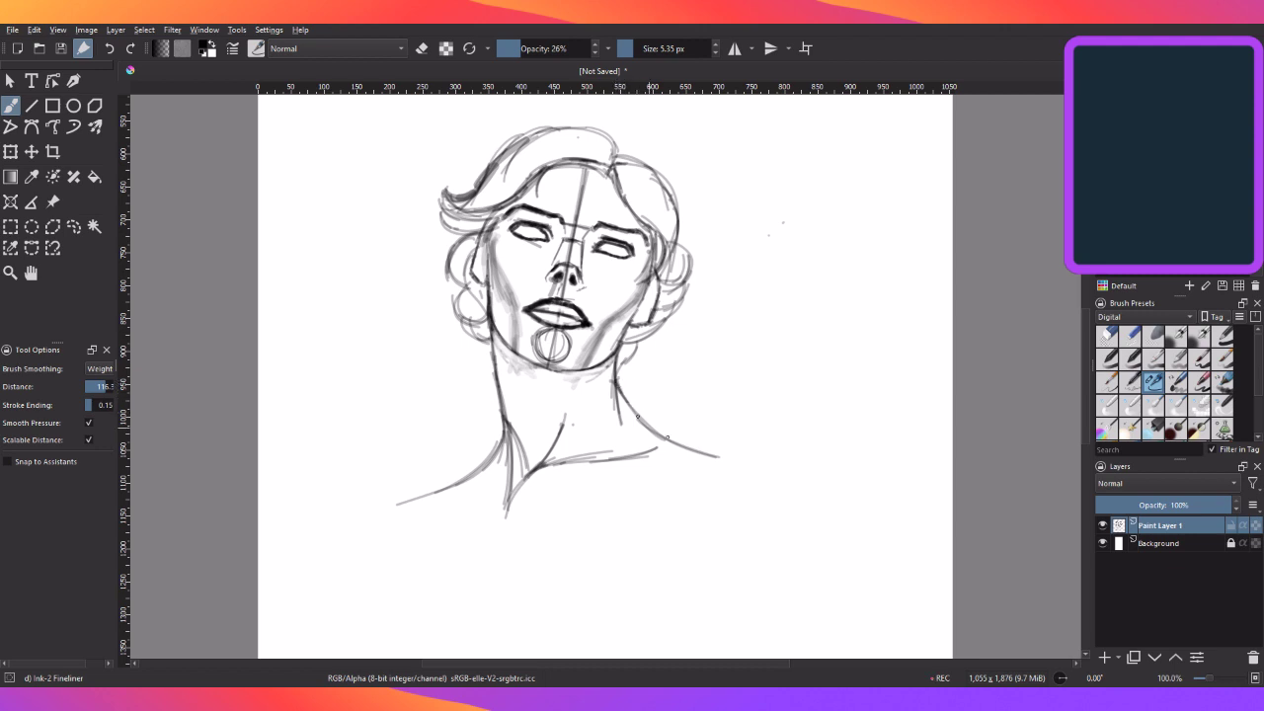
mouse_move(693, 463)
mouse_down()
mouse_move(749, 462)
mouse_move(766, 484)
mouse_up()
click(777, 492)
mouse_move(670, 474)
mouse_down()
mouse_move(644, 539)
mouse_move(651, 498)
mouse_up()
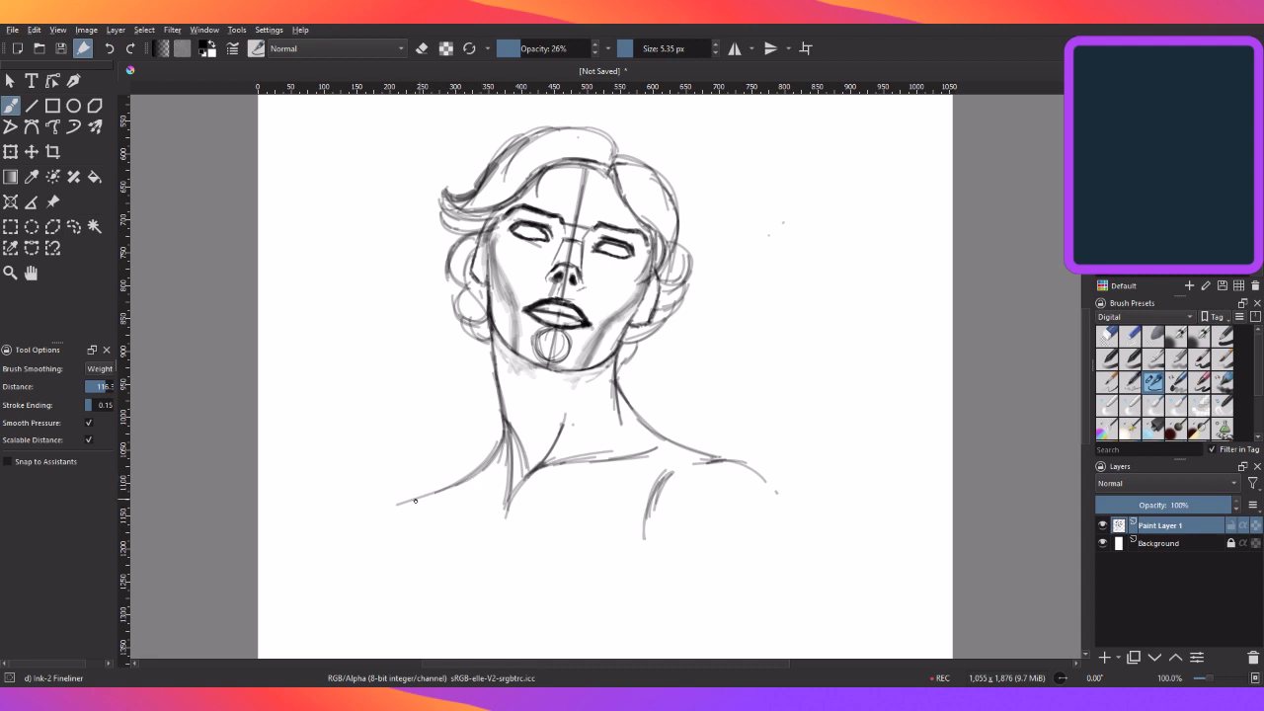
- Extend the collarbone left, draw and darken the left shoulder and upper arm, and darken the left neck line
drag(428, 496, 382, 511)
mouse_move(384, 506)
mouse_down()
mouse_move(352, 549)
mouse_move(357, 610)
mouse_up()
drag(359, 541, 354, 551)
mouse_move(387, 504)
mouse_down()
mouse_move(362, 541)
mouse_move(355, 623)
mouse_up()
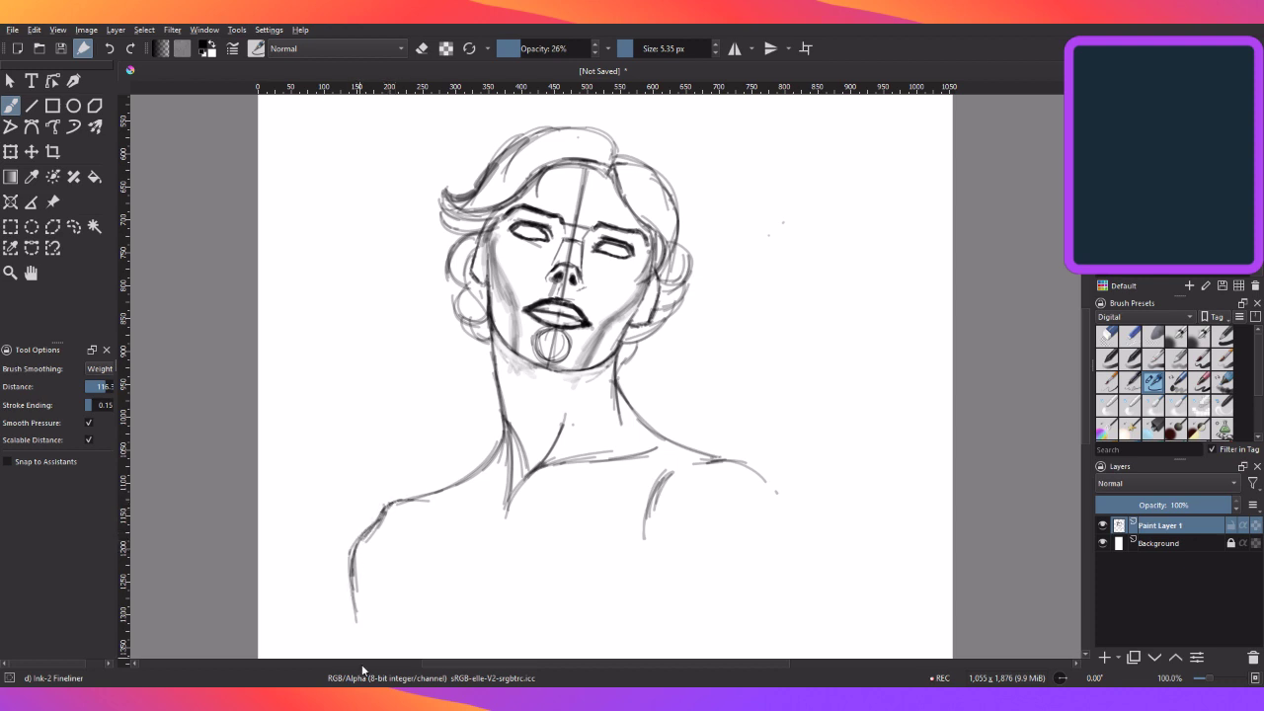
drag(494, 334, 507, 437)
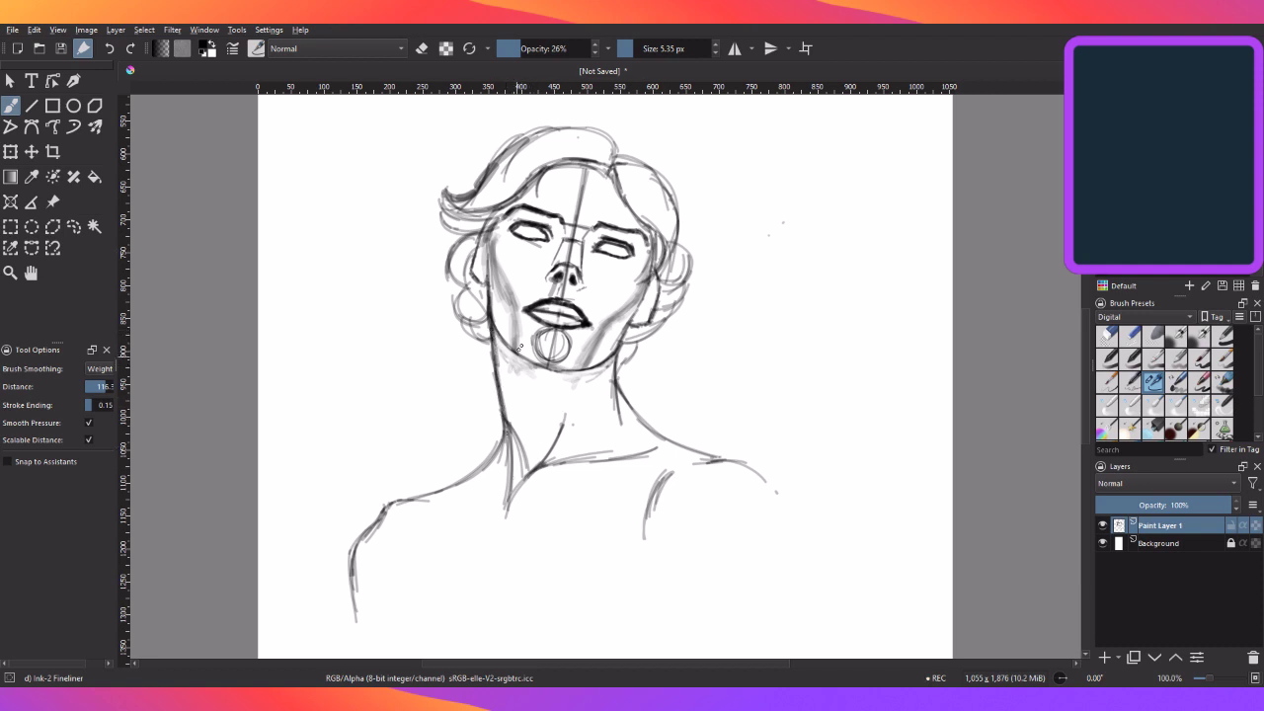
- Hatch a shadow under the jaw and chin and down the left side of the neck
drag(502, 348, 519, 371)
mouse_move(509, 373)
mouse_down()
mouse_move(519, 357)
mouse_move(532, 368)
mouse_move(508, 427)
mouse_up()
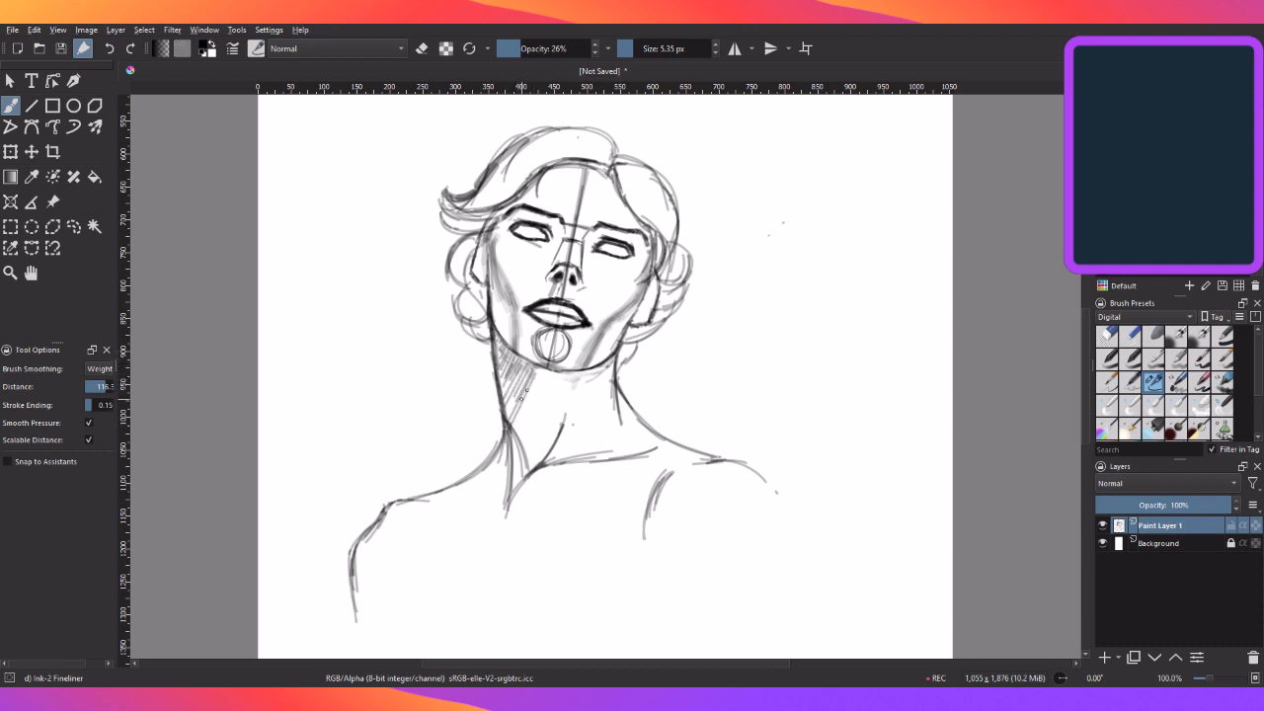
drag(535, 373, 514, 447)
drag(539, 391, 523, 433)
mouse_move(540, 407)
mouse_down()
mouse_move(516, 456)
mouse_move(523, 468)
mouse_up()
- Open and dismiss the pop-up palette, then deepen the neck hatching from top to bottom
right_click(528, 474)
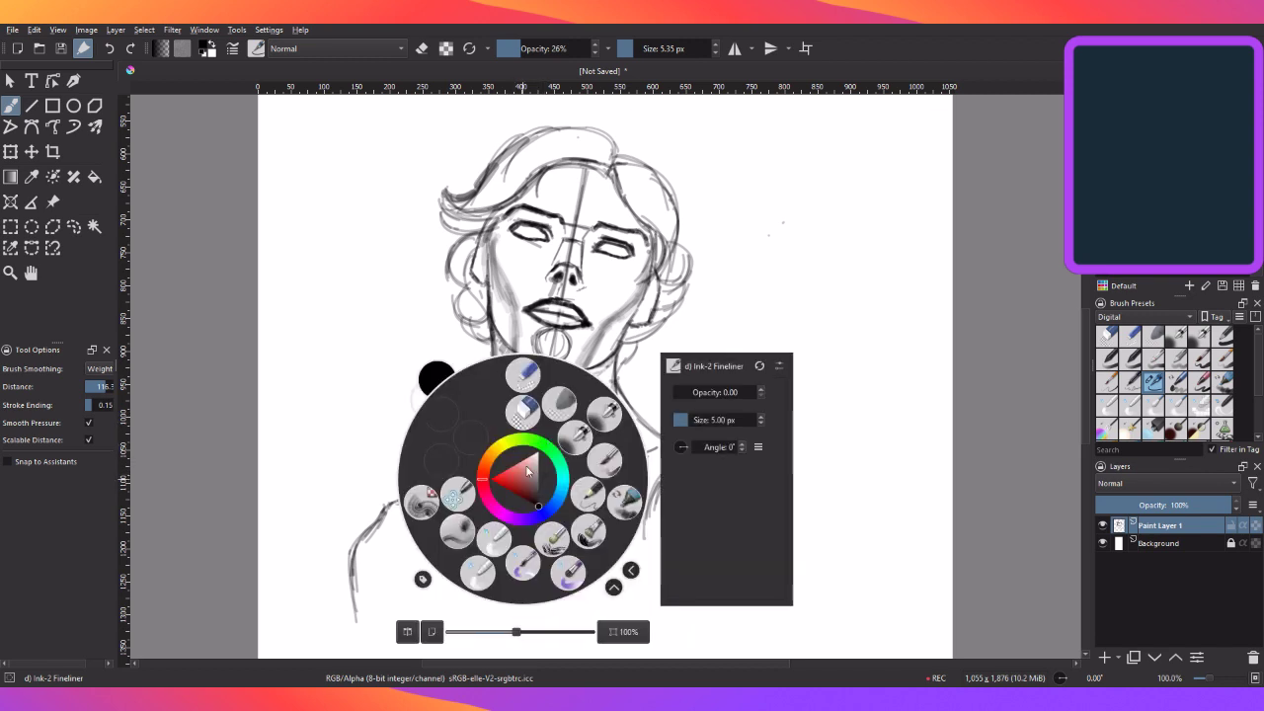
click(884, 282)
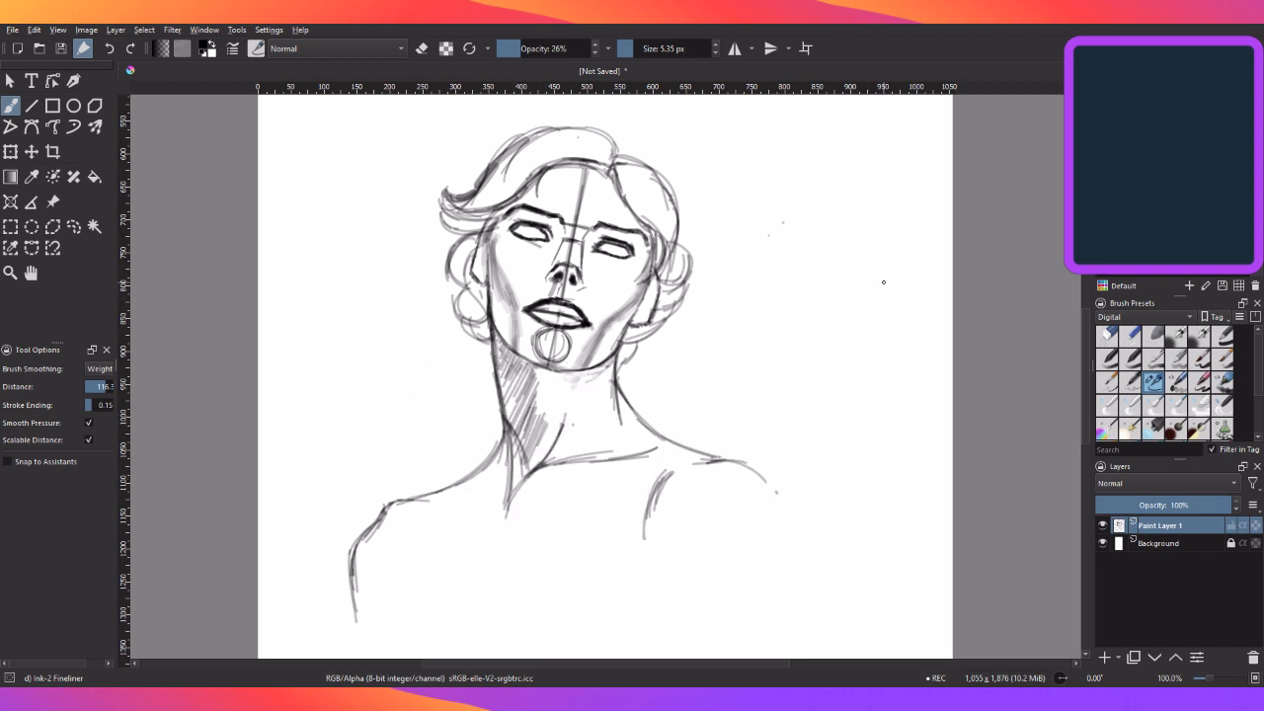
mouse_move(541, 424)
mouse_down()
mouse_move(514, 471)
mouse_move(533, 471)
mouse_move(519, 484)
mouse_up()
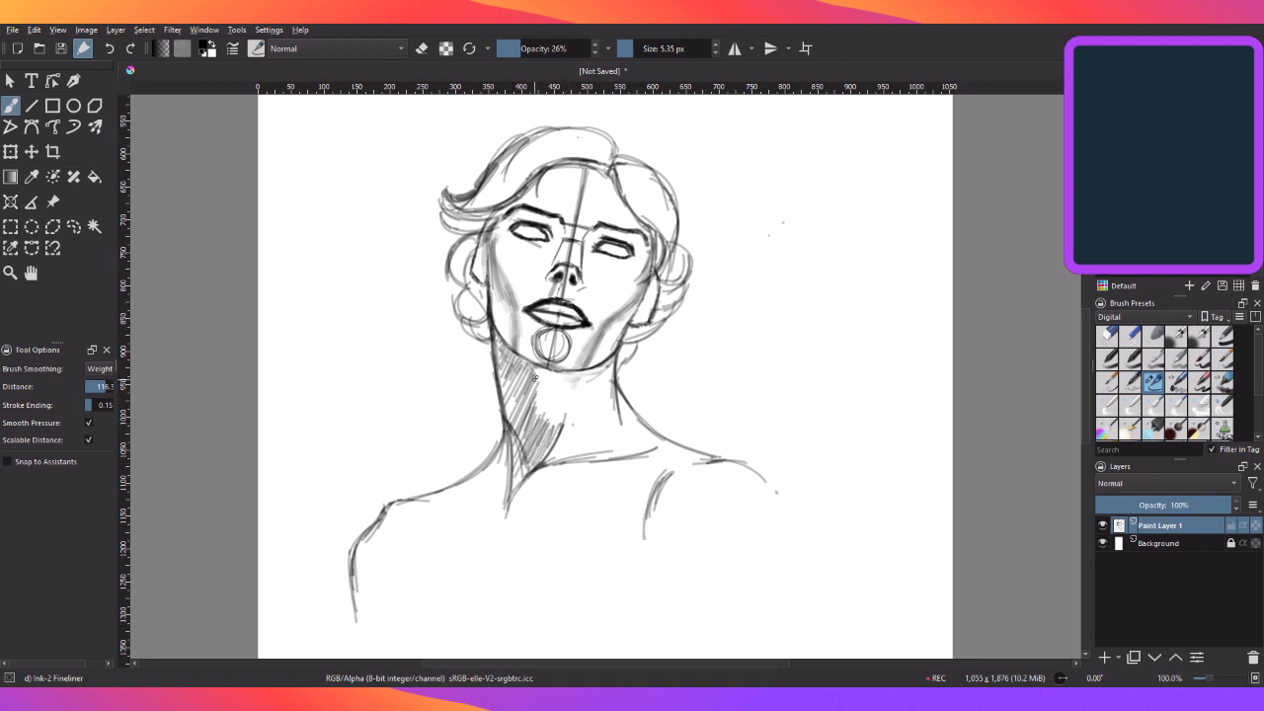
mouse_move(512, 362)
mouse_down()
mouse_move(499, 386)
mouse_move(508, 430)
mouse_move(514, 420)
mouse_up()
drag(527, 405, 512, 472)
mouse_move(537, 431)
mouse_down()
mouse_move(517, 486)
mouse_move(532, 464)
mouse_up()
drag(539, 395, 512, 439)
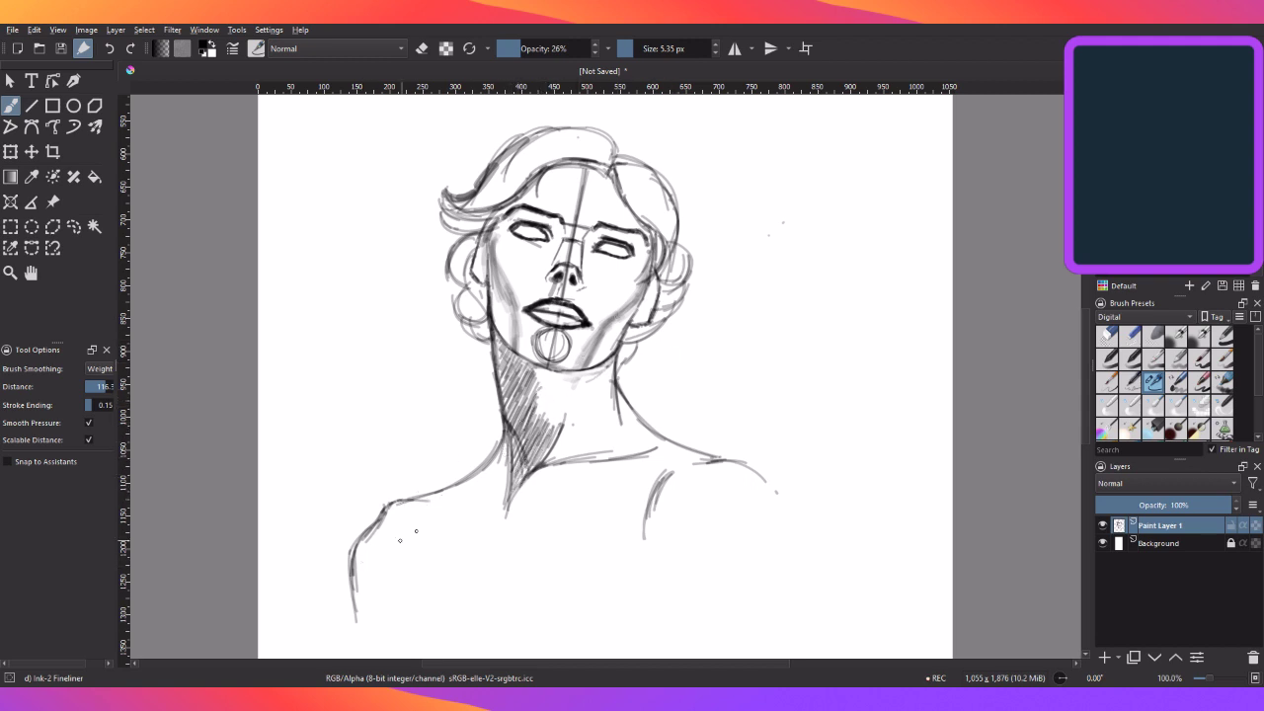
- Redraw the left shoulder line darker, darken the left neck outline, and hatch the lower left neck
drag(499, 449, 455, 475)
drag(505, 442, 499, 459)
mouse_move(507, 450)
mouse_down()
mouse_move(481, 490)
mouse_move(494, 482)
mouse_move(492, 506)
mouse_up()
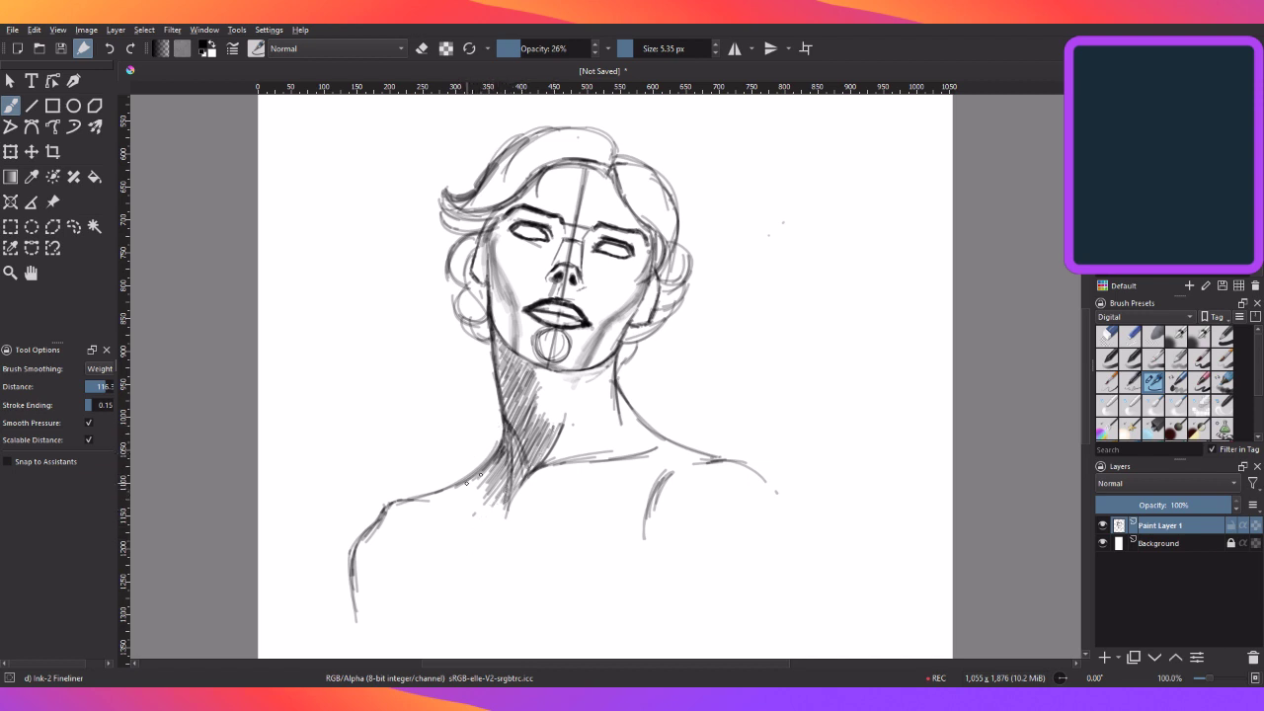
- Thicken the hatching on the lower left neck, continuing it toward the collarbone
drag(503, 452, 462, 496)
drag(499, 451, 450, 502)
mouse_move(500, 464)
mouse_down()
mouse_move(462, 488)
mouse_move(500, 523)
mouse_up()
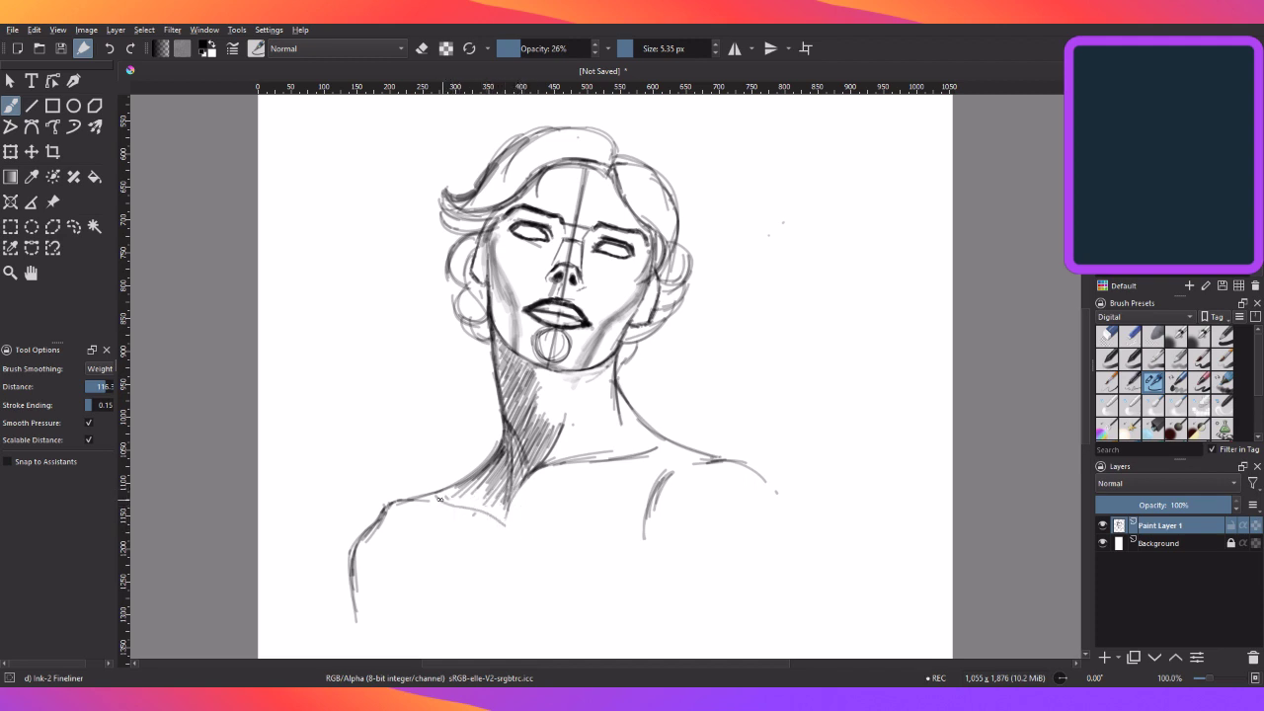
- Darken the left shoulder outline, add a neck hatch stroke, and switch to a 31.17 px eraser
drag(437, 496, 502, 523)
mouse_move(515, 495)
mouse_down()
mouse_move(504, 520)
mouse_move(525, 486)
mouse_move(660, 446)
mouse_move(513, 506)
mouse_move(502, 580)
mouse_up()
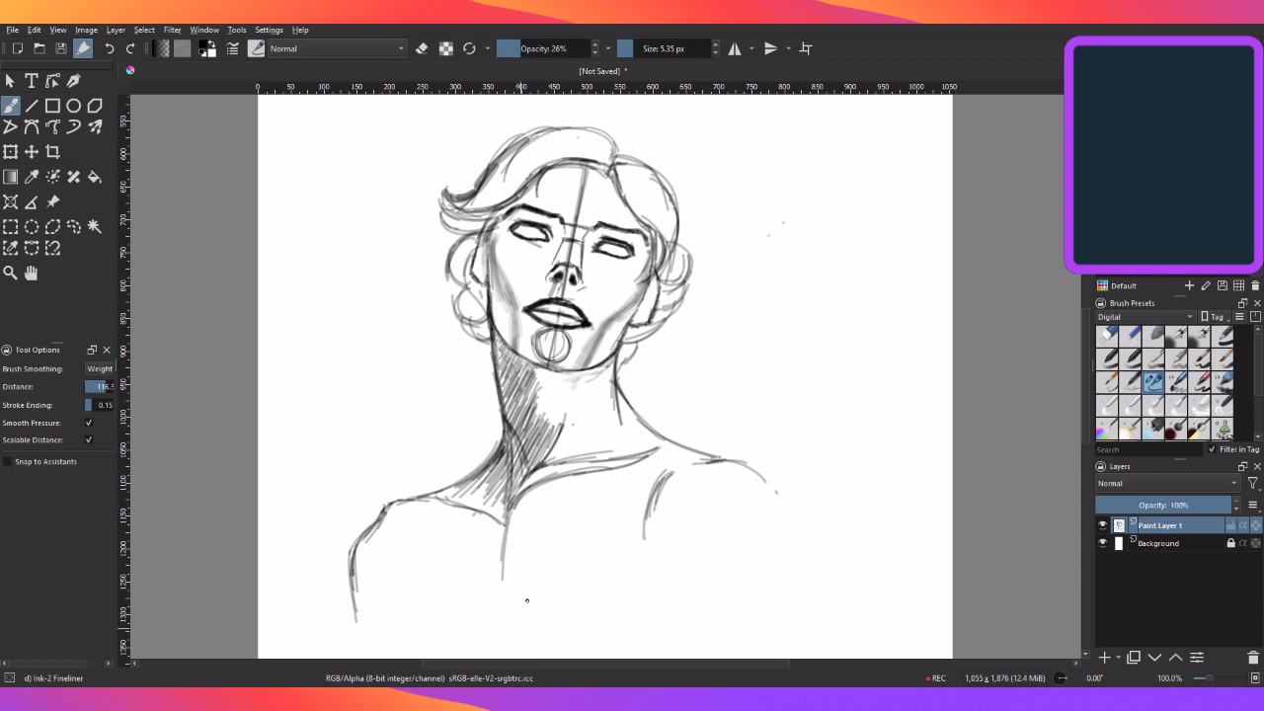
key(e)
click(647, 47)
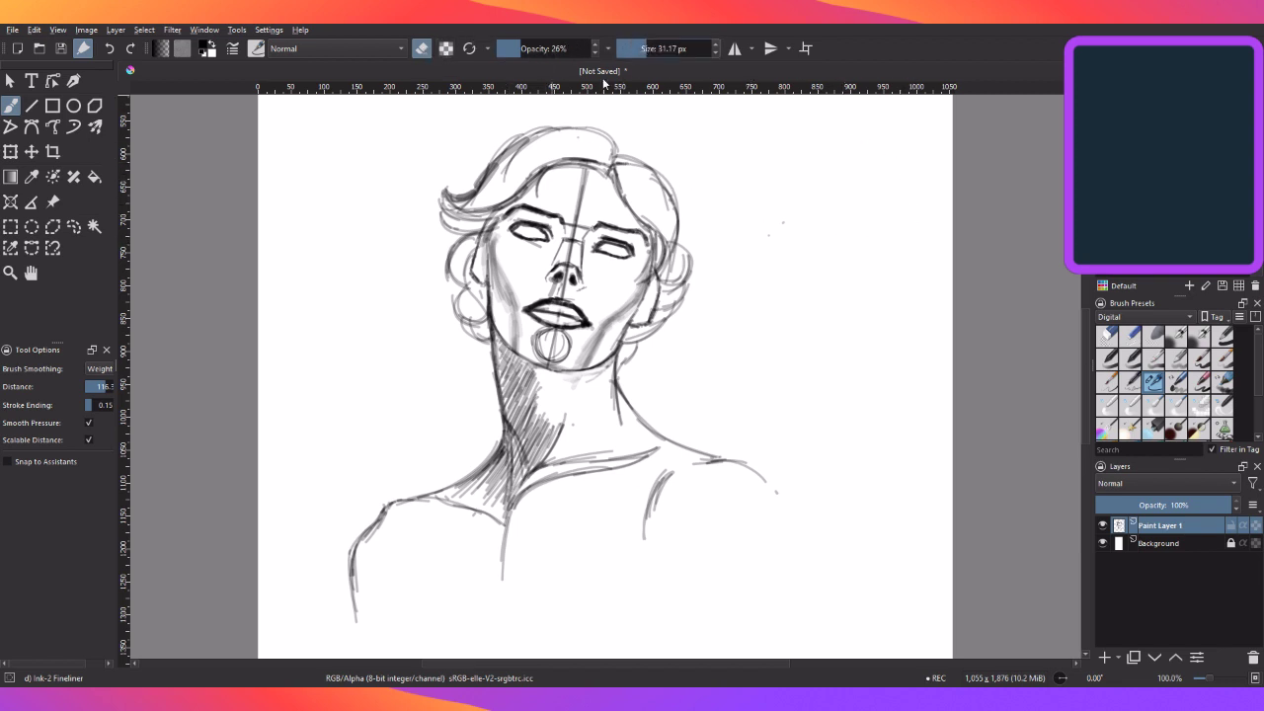
- At 29% eraser opacity, lighten the collarbone line and the neck hatching
click(524, 47)
drag(628, 449, 541, 466)
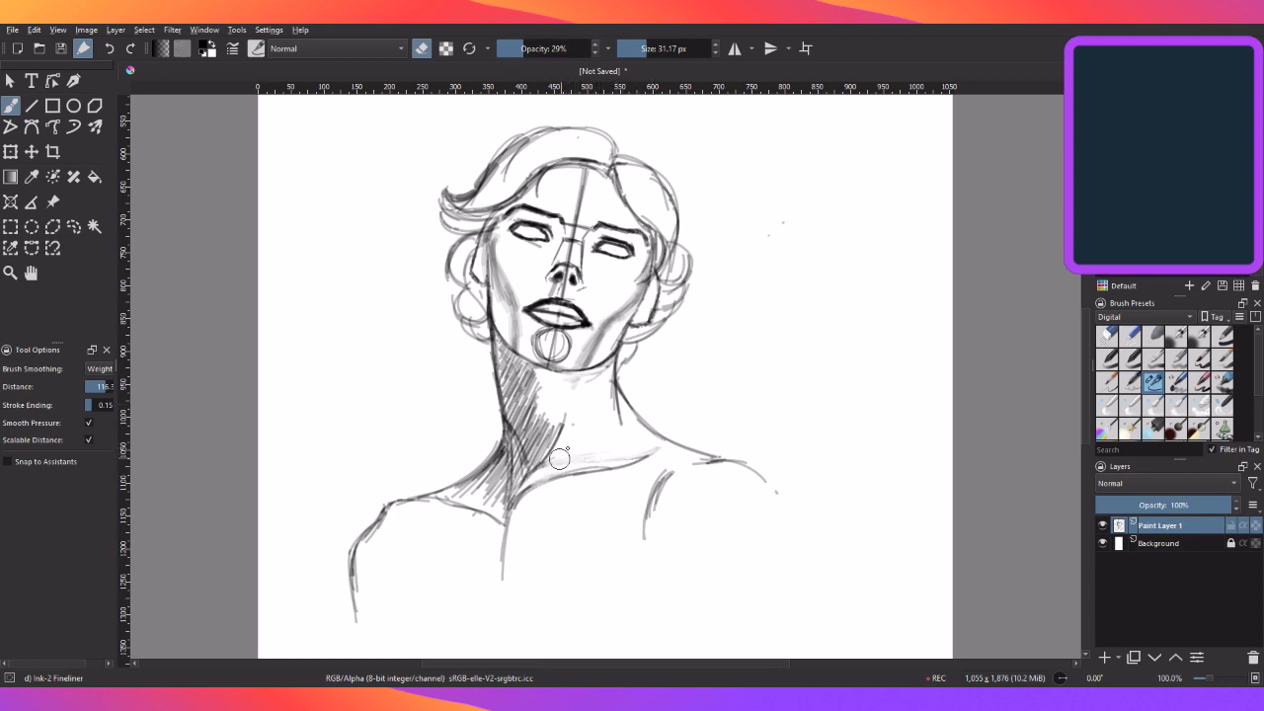
drag(601, 451, 610, 451)
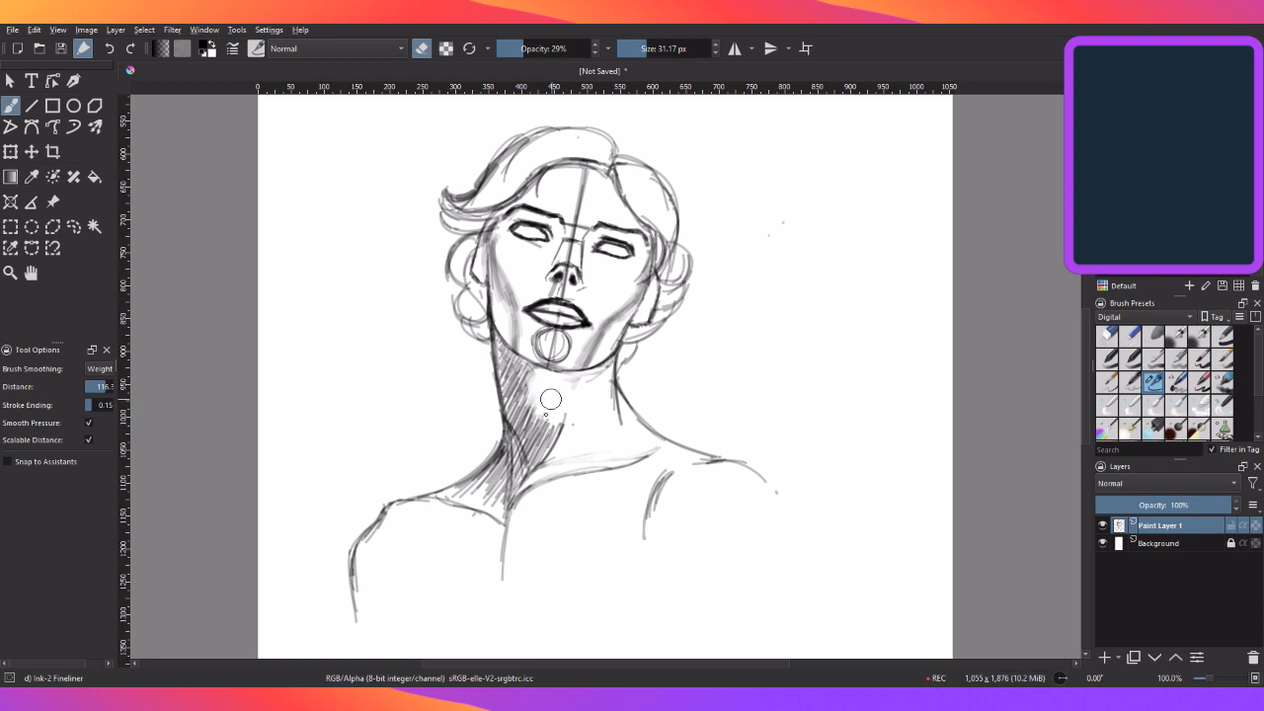
drag(535, 420, 551, 403)
- Soften the shading beside the neck hatching, erase the chin shading, and return to drawing mode
drag(535, 436, 551, 409)
drag(516, 474, 551, 411)
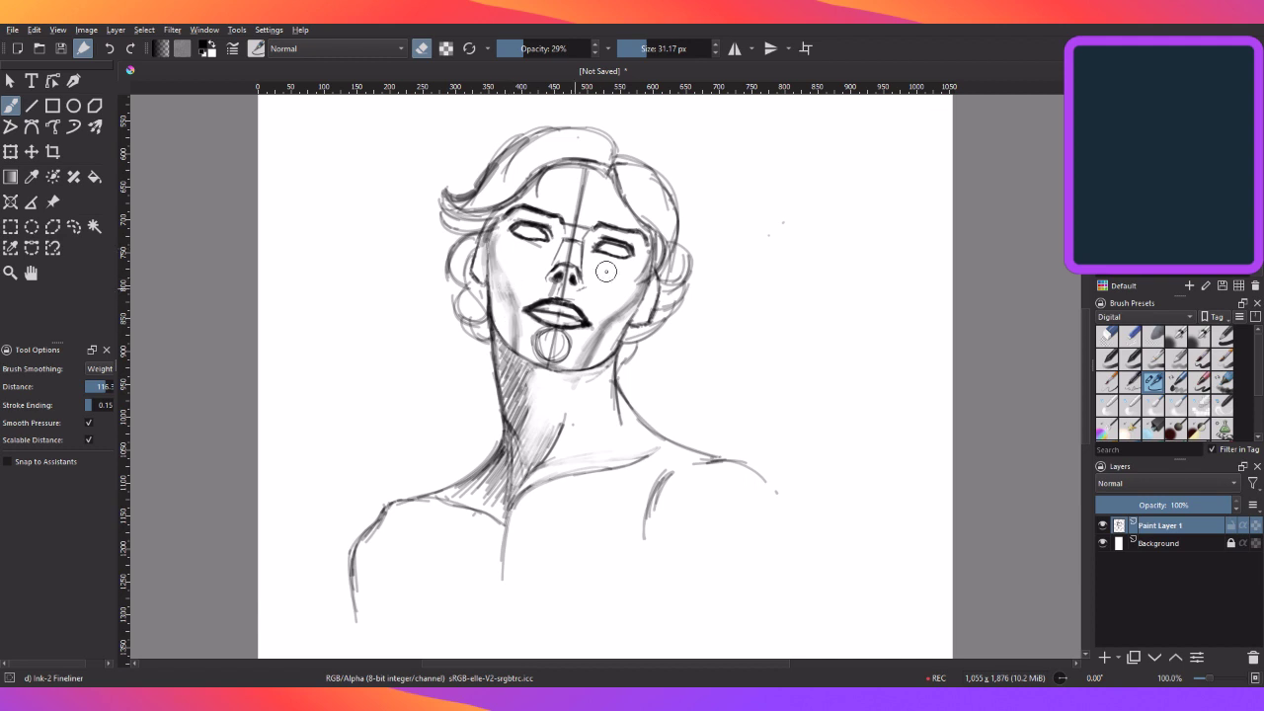
drag(543, 339, 550, 341)
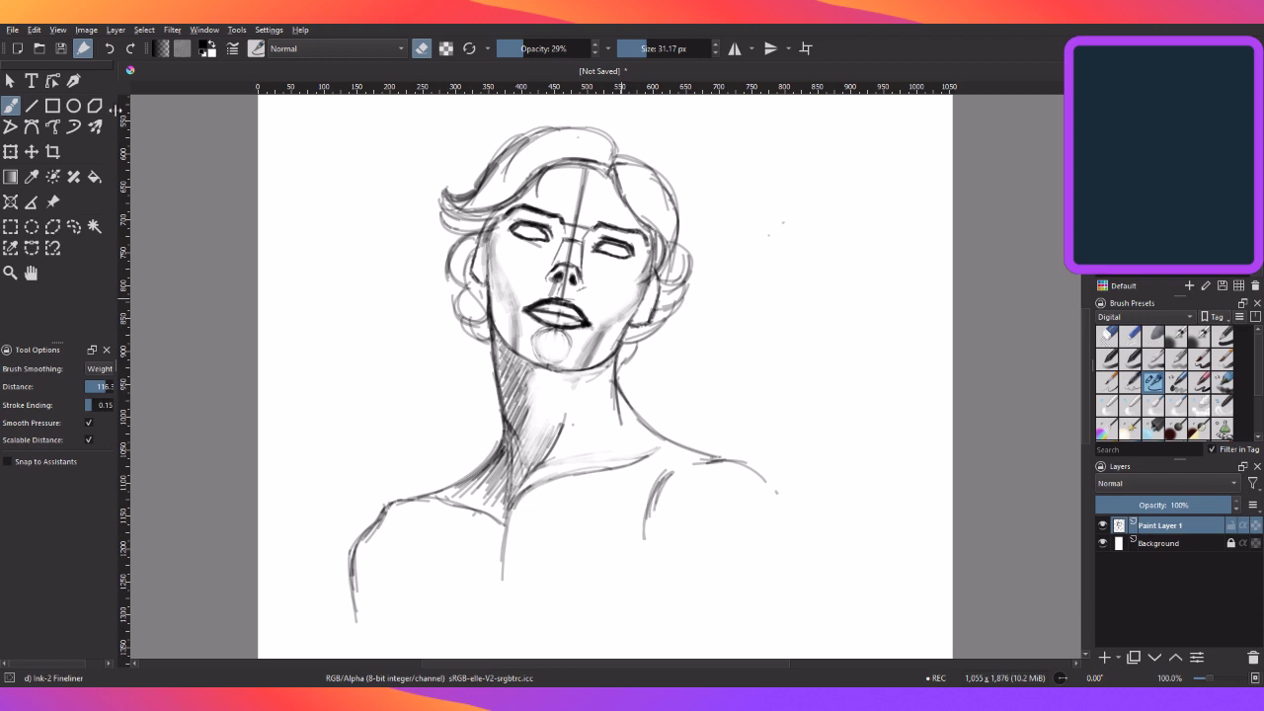
click(425, 50)
- Set the brush to 4.74 px size at 25% opacity
click(656, 45)
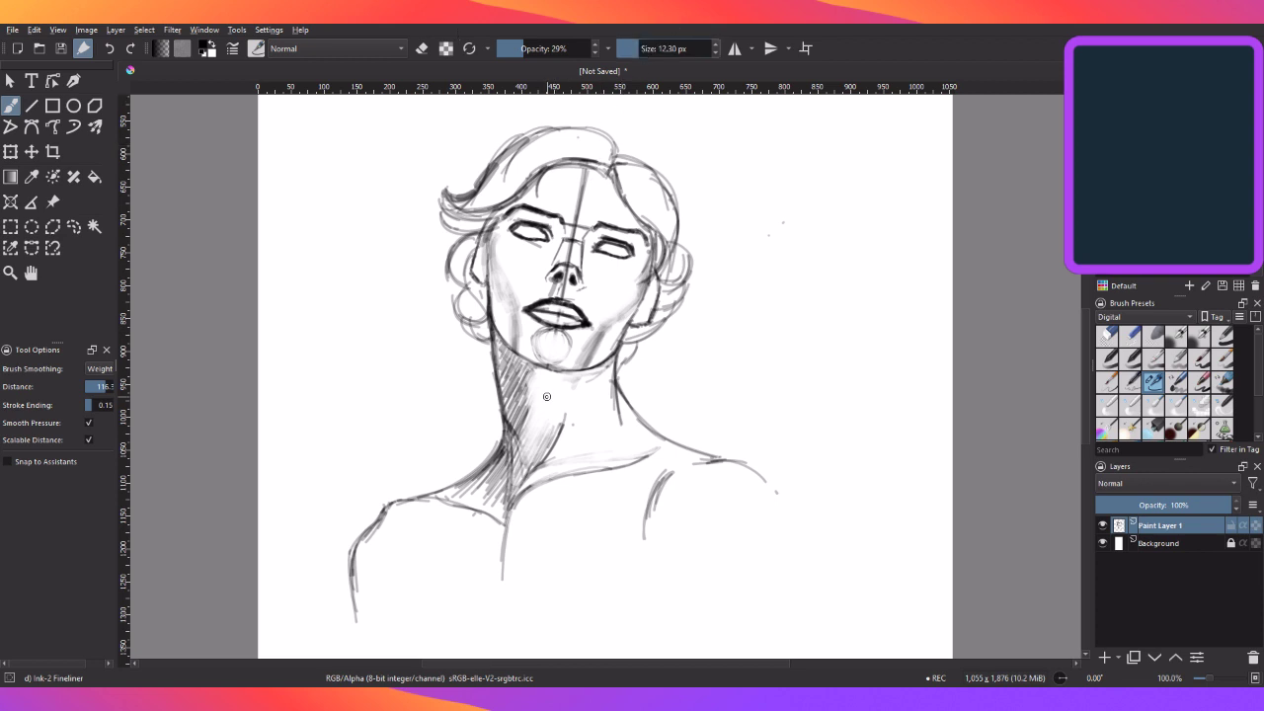
click(632, 50)
click(637, 51)
click(531, 52)
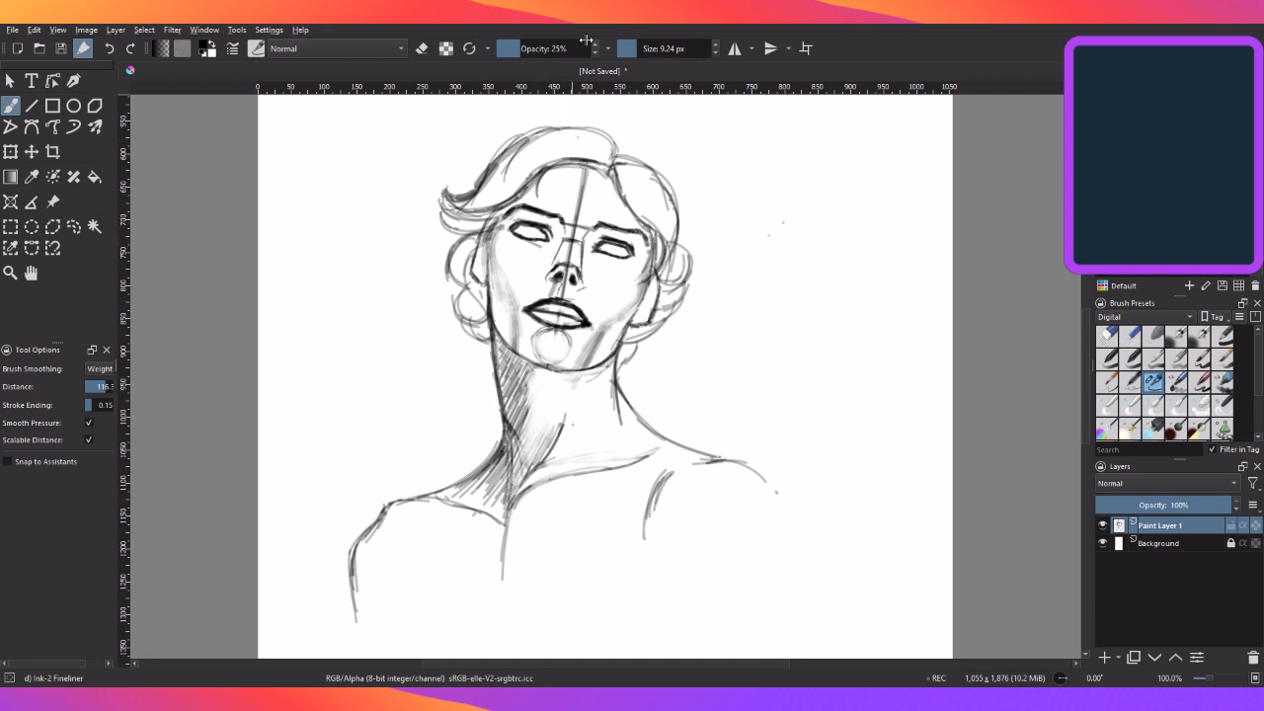
click(630, 50)
- Hatch diagonal shading on the left cheek from below the eye down to the jaw
mouse_move(501, 220)
mouse_down()
mouse_move(487, 249)
mouse_move(500, 322)
mouse_up()
drag(530, 279, 505, 326)
drag(531, 288, 506, 332)
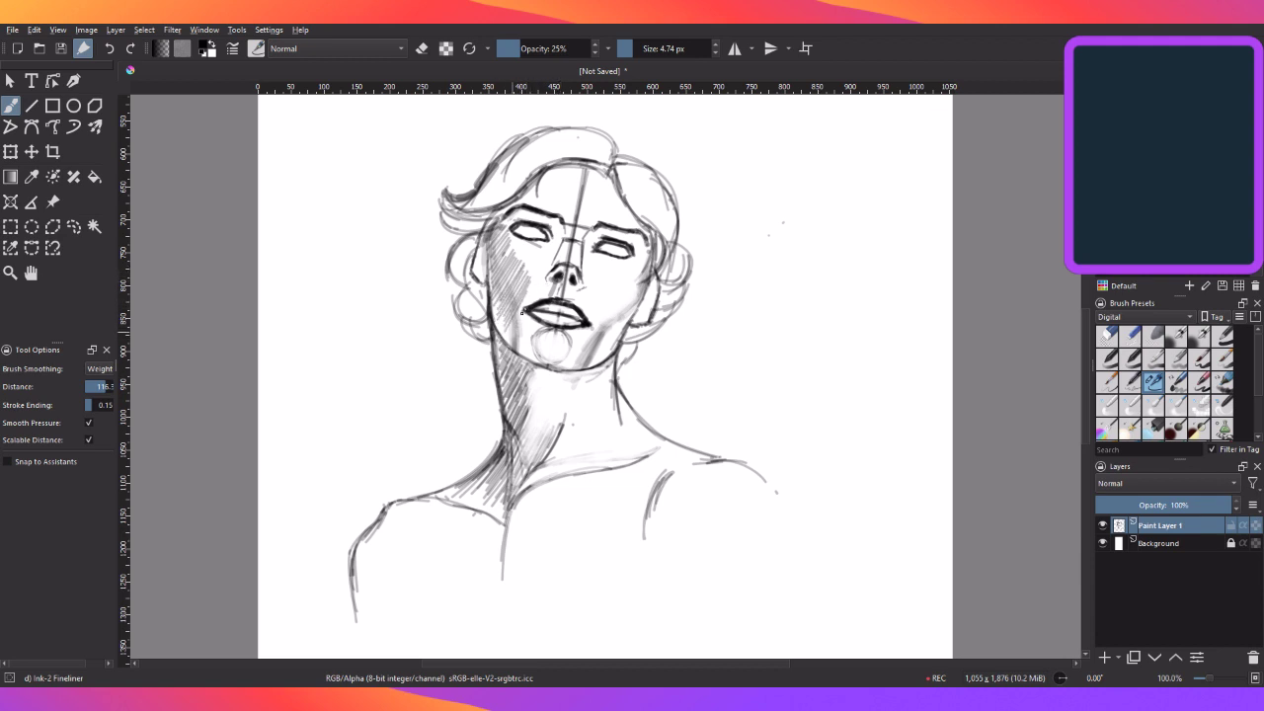
drag(531, 289, 506, 328)
drag(525, 308, 503, 338)
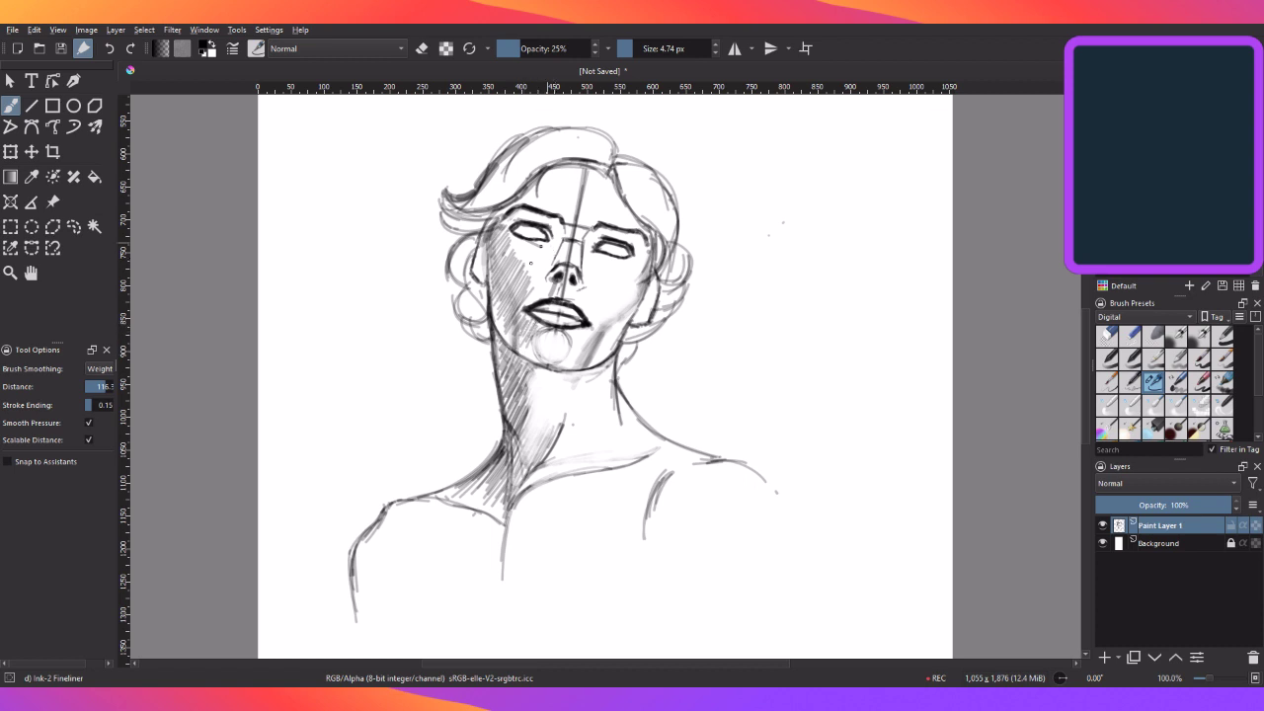
drag(532, 288, 518, 308)
drag(514, 233, 490, 303)
mouse_move(515, 286)
mouse_down()
mouse_move(490, 320)
mouse_move(495, 350)
mouse_up()
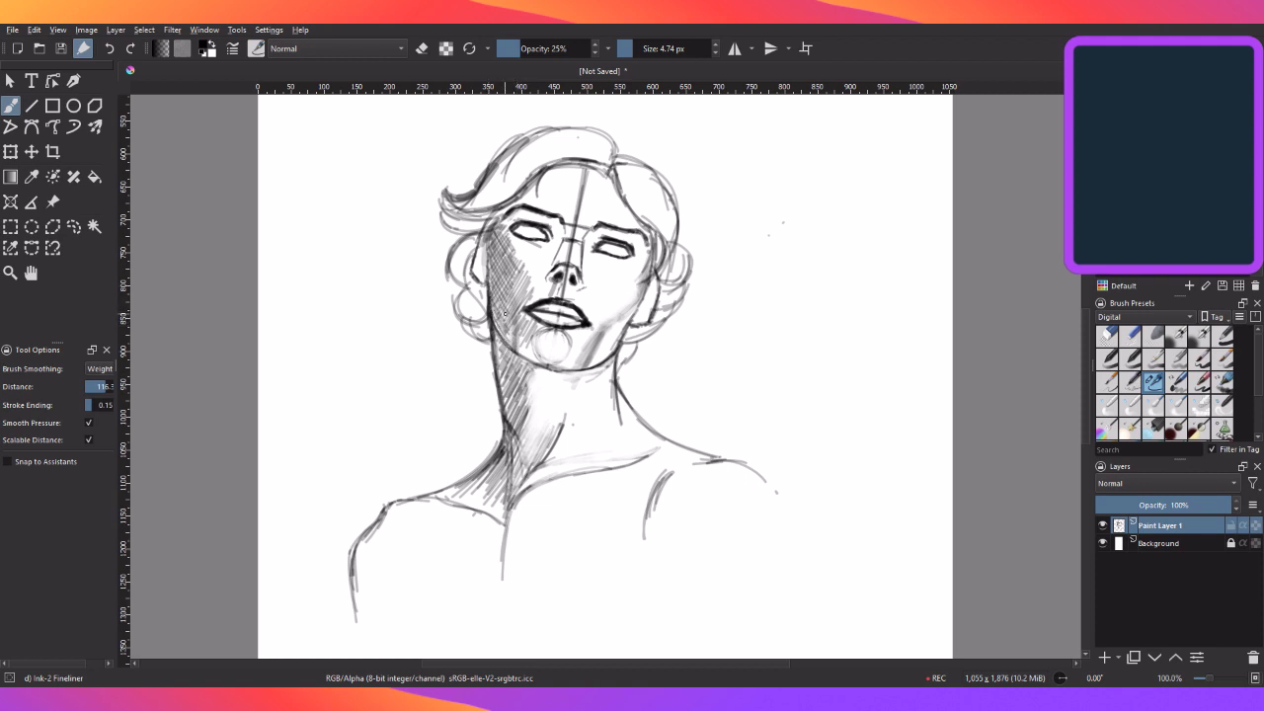
drag(525, 273, 504, 328)
- Erase lightly along the right jaw near the chin with a 13.45 px brush at 22% opacity
click(643, 46)
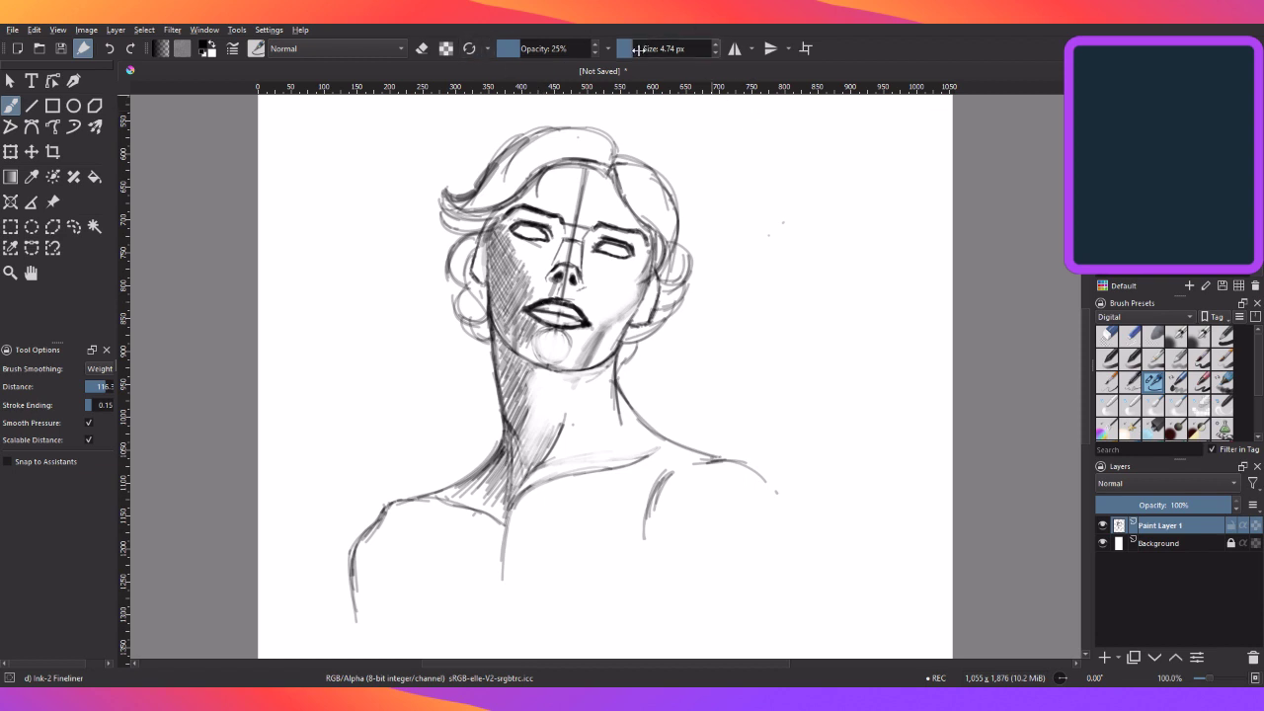
click(515, 48)
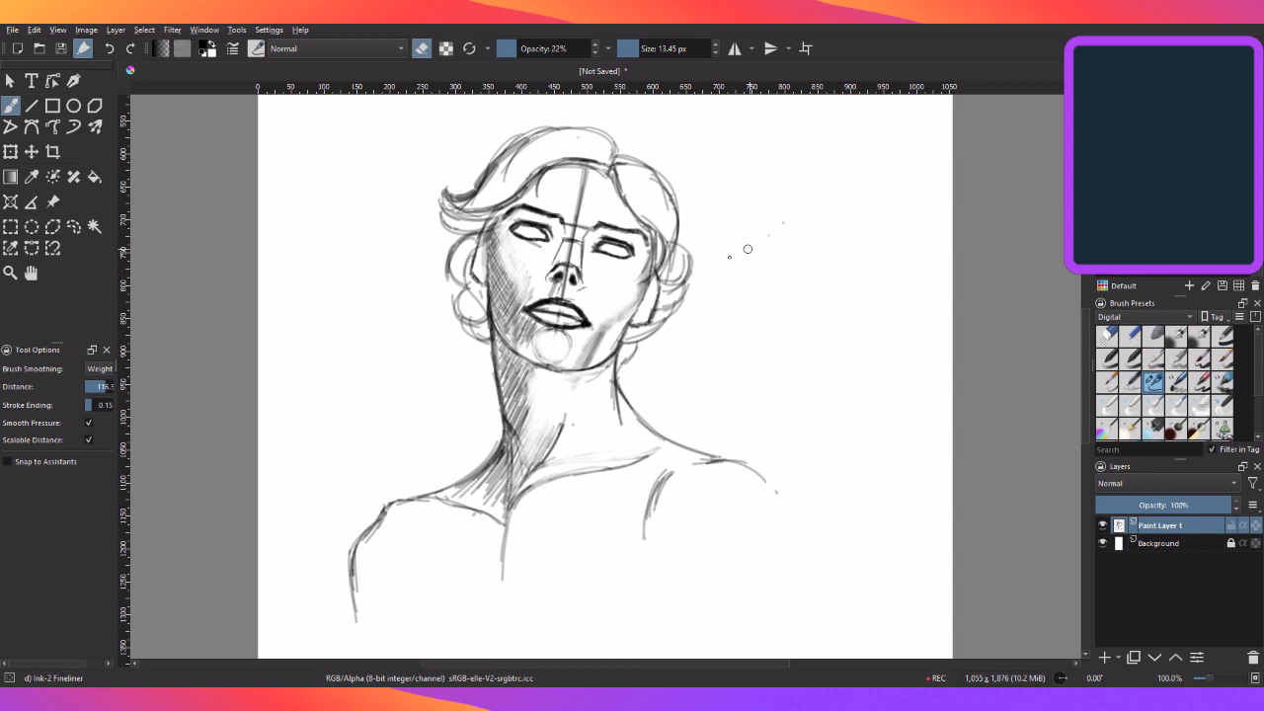
drag(605, 325, 583, 350)
key(e)
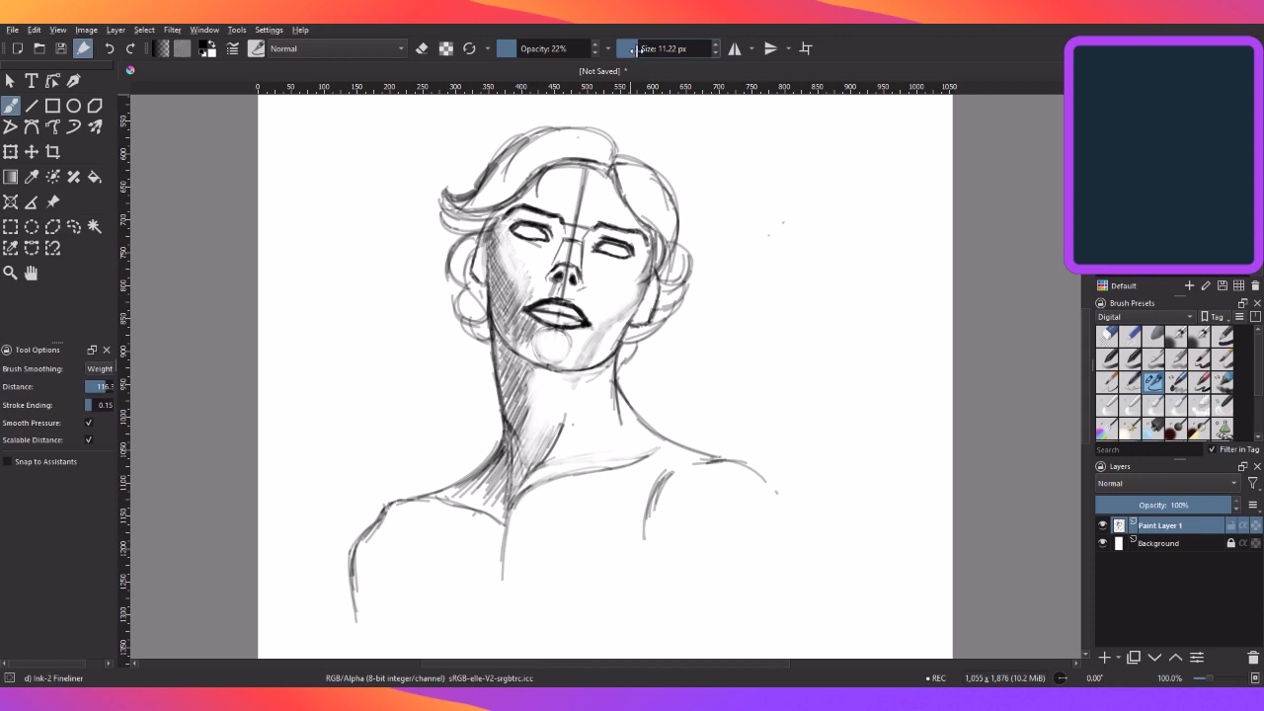
- Shrink the brush to 5.35 px and darken the hatched neck and left-shoulder shadow
drag(633, 50, 624, 51)
mouse_move(448, 494)
mouse_down()
mouse_move(470, 479)
mouse_move(456, 500)
mouse_move(469, 493)
mouse_move(462, 506)
mouse_move(488, 512)
mouse_up()
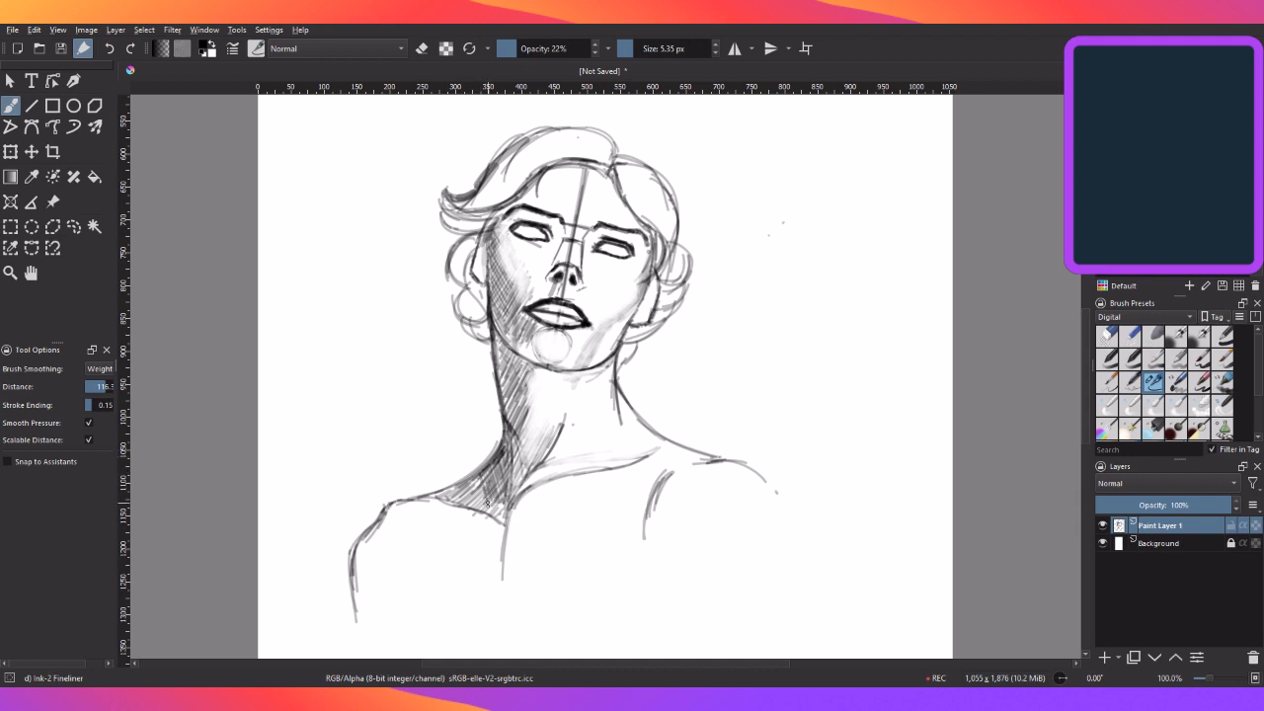
drag(473, 488, 463, 501)
drag(476, 499, 487, 508)
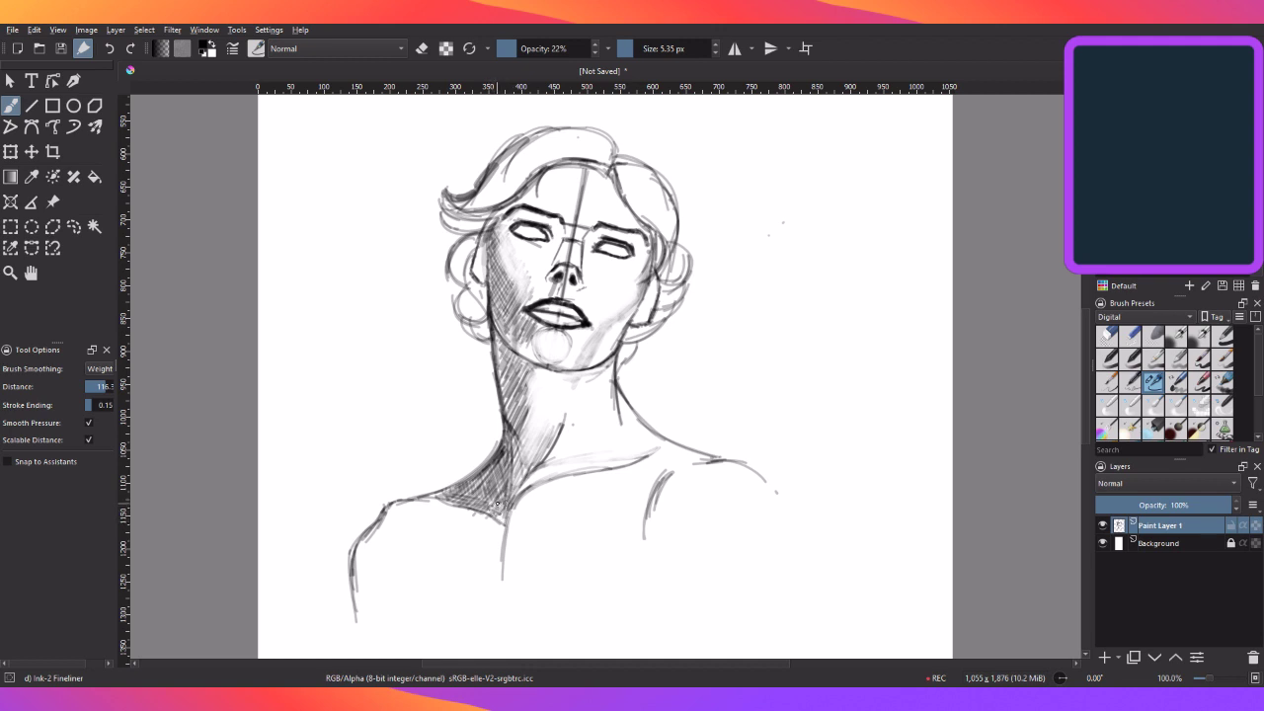
drag(475, 501, 454, 498)
mouse_move(514, 476)
mouse_down()
mouse_move(505, 442)
mouse_move(509, 505)
mouse_move(506, 441)
mouse_up()
drag(509, 500, 504, 437)
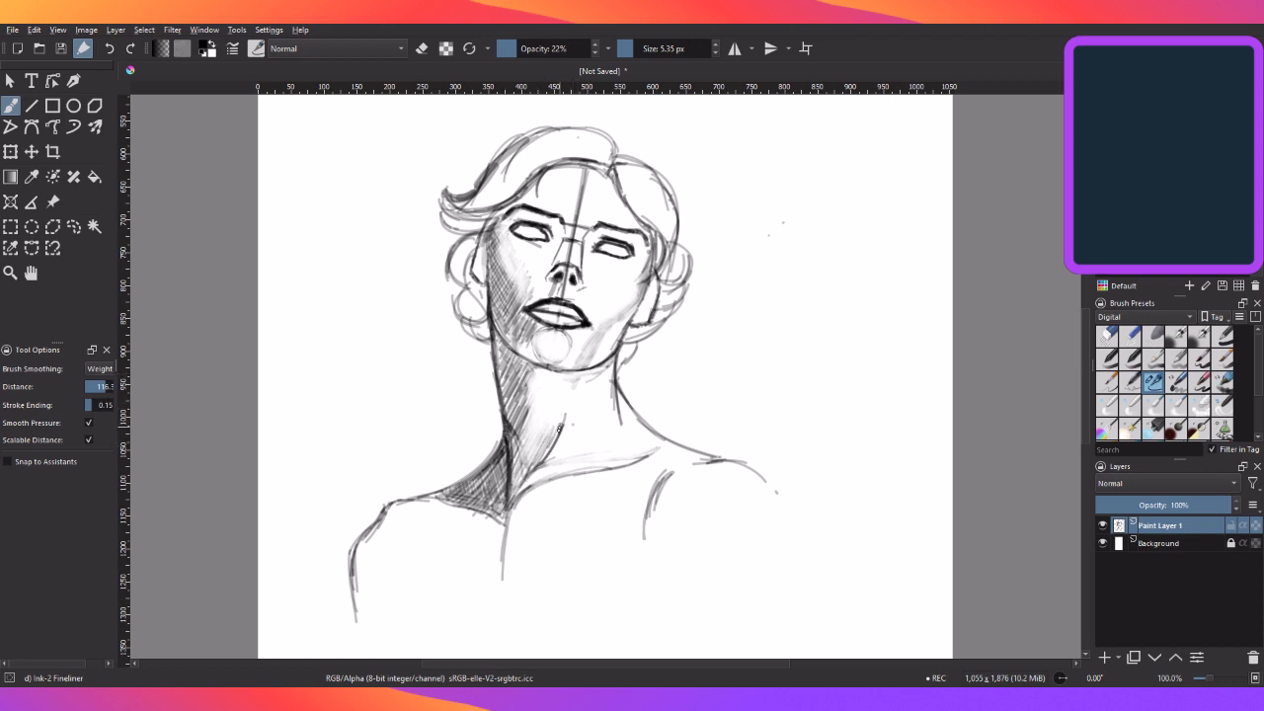
mouse_move(560, 427)
mouse_down()
mouse_move(508, 504)
mouse_move(537, 467)
mouse_up()
drag(508, 427, 514, 478)
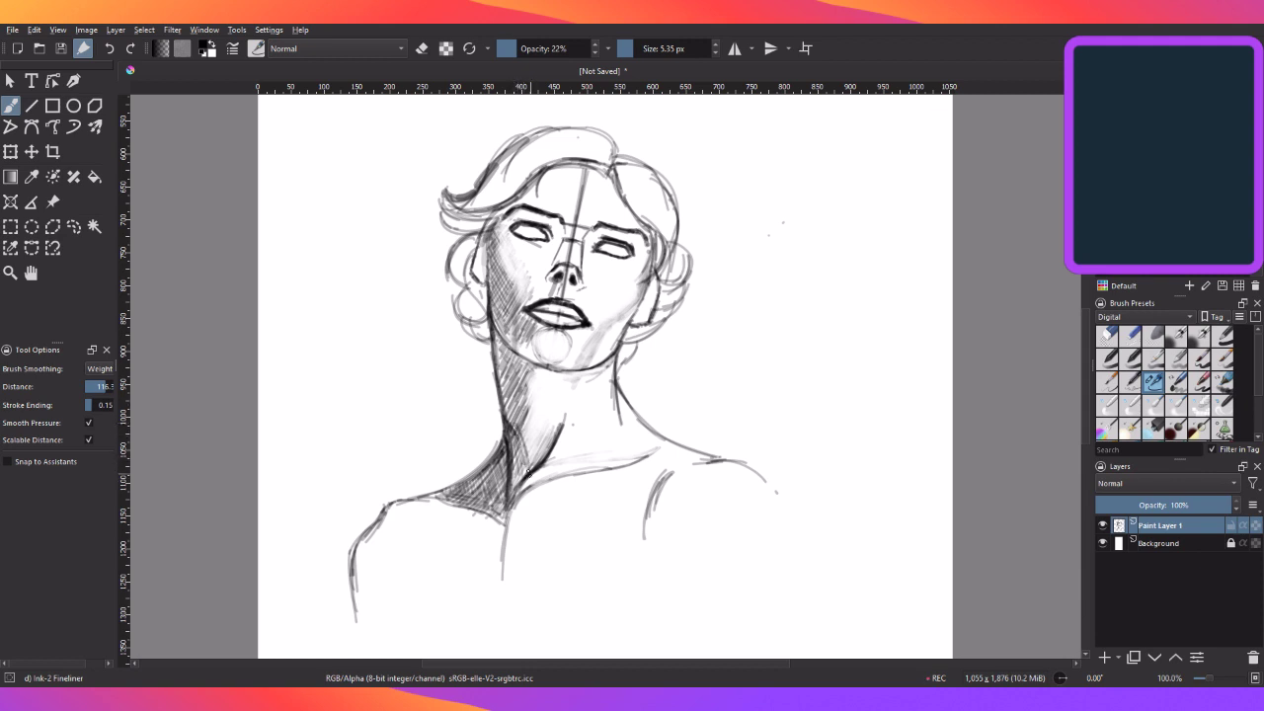
mouse_move(539, 417)
mouse_down()
mouse_move(525, 456)
mouse_move(550, 435)
mouse_up()
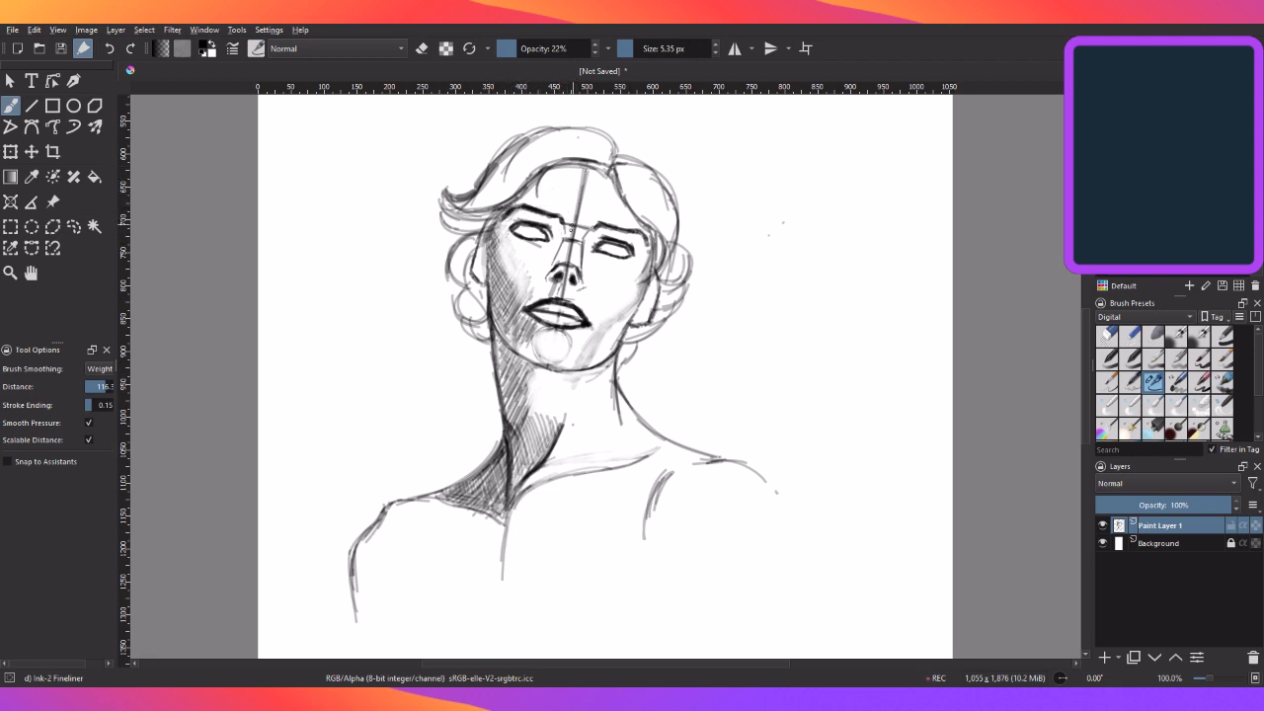
- Add short shading strokes along the left side of the nose bridge
drag(567, 229, 551, 237)
drag(557, 237, 561, 243)
drag(549, 254, 535, 280)
- Deepen the shadow left of the nose bridge, ending with a 7.52 px brush at 10% opacity
drag(551, 271, 537, 287)
drag(538, 296, 534, 302)
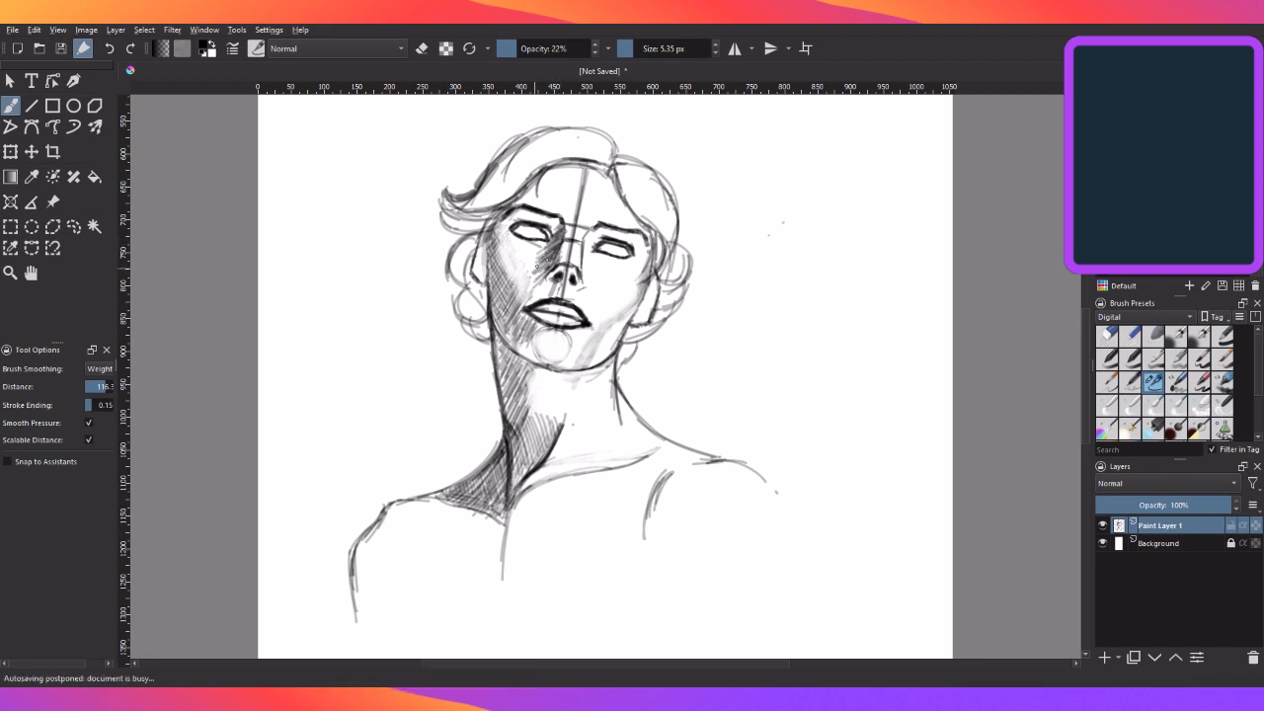
drag(563, 237, 549, 251)
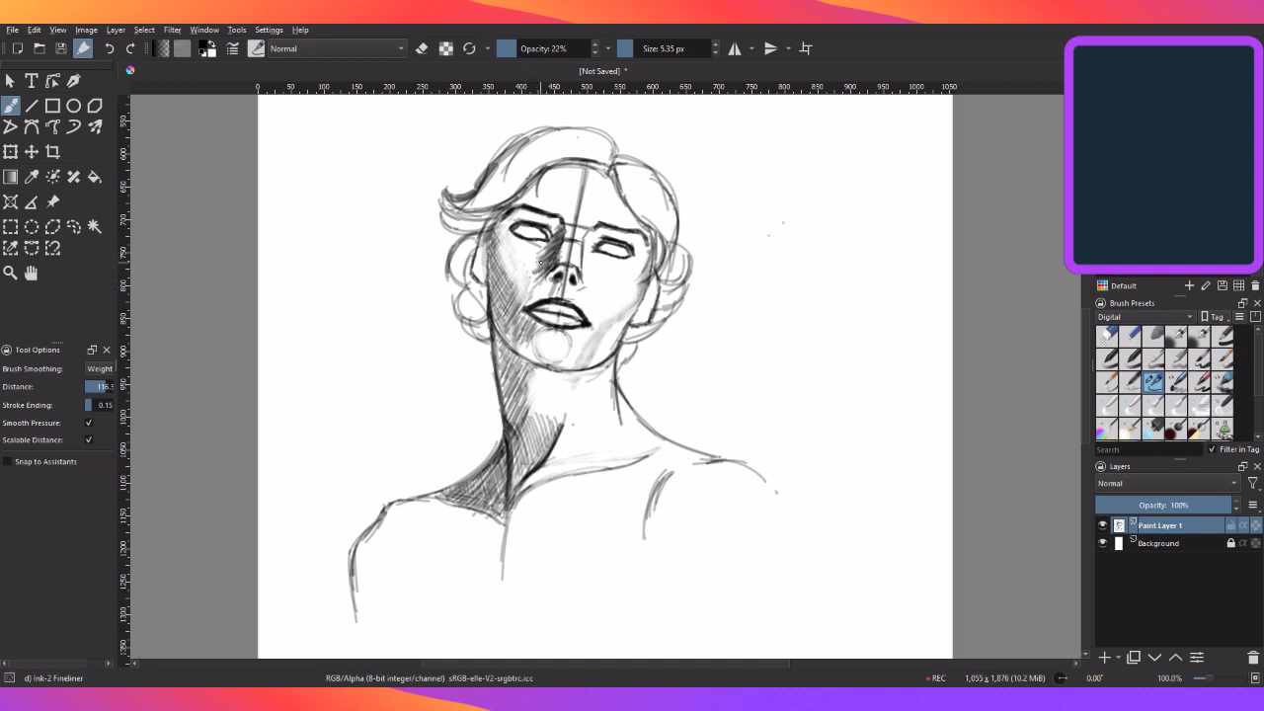
drag(565, 244, 555, 251)
drag(632, 48, 644, 49)
mouse_move(540, 261)
mouse_down()
mouse_move(524, 266)
mouse_move(529, 284)
mouse_up()
key(i)
key(i)
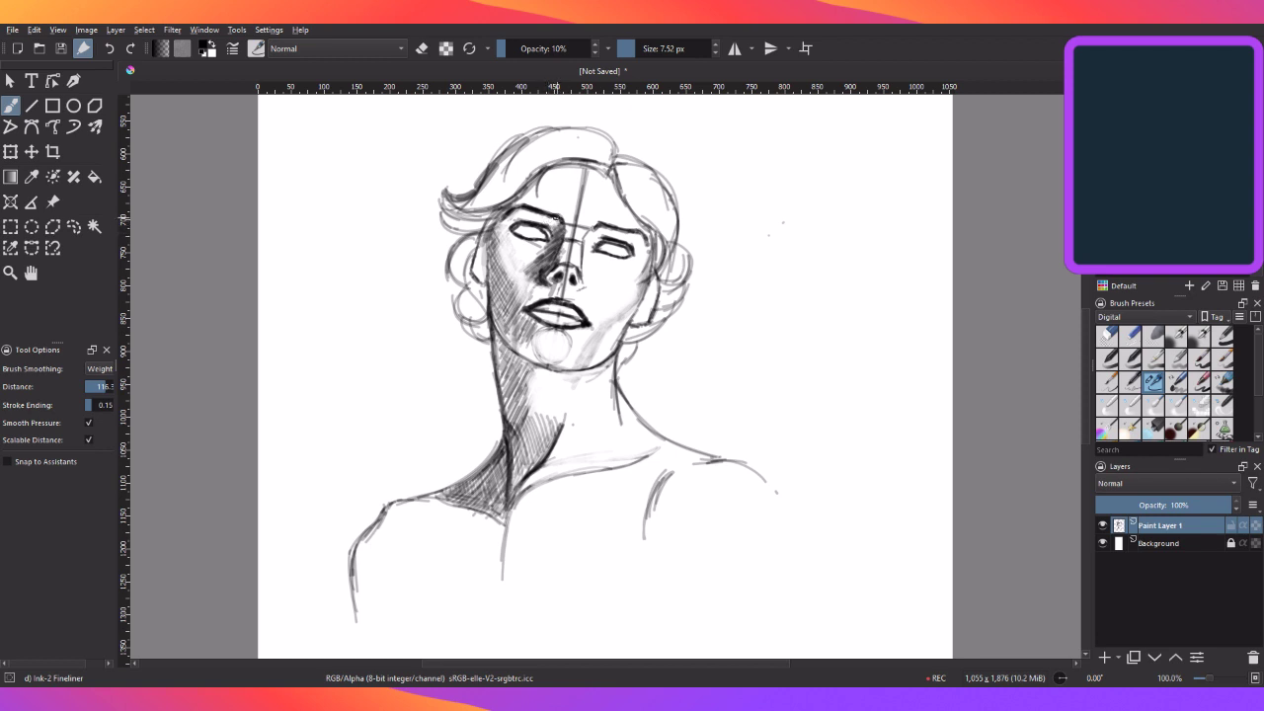
- Raise opacity slightly and shade the left eye's inner corner and the left eyebrow
key(o)
drag(553, 233, 529, 267)
drag(555, 219, 558, 235)
drag(531, 210, 525, 207)
drag(536, 208, 493, 227)
- Strengthen the right eyebrow with a 10.20 px brush, then raise opacity to 21%
click(637, 47)
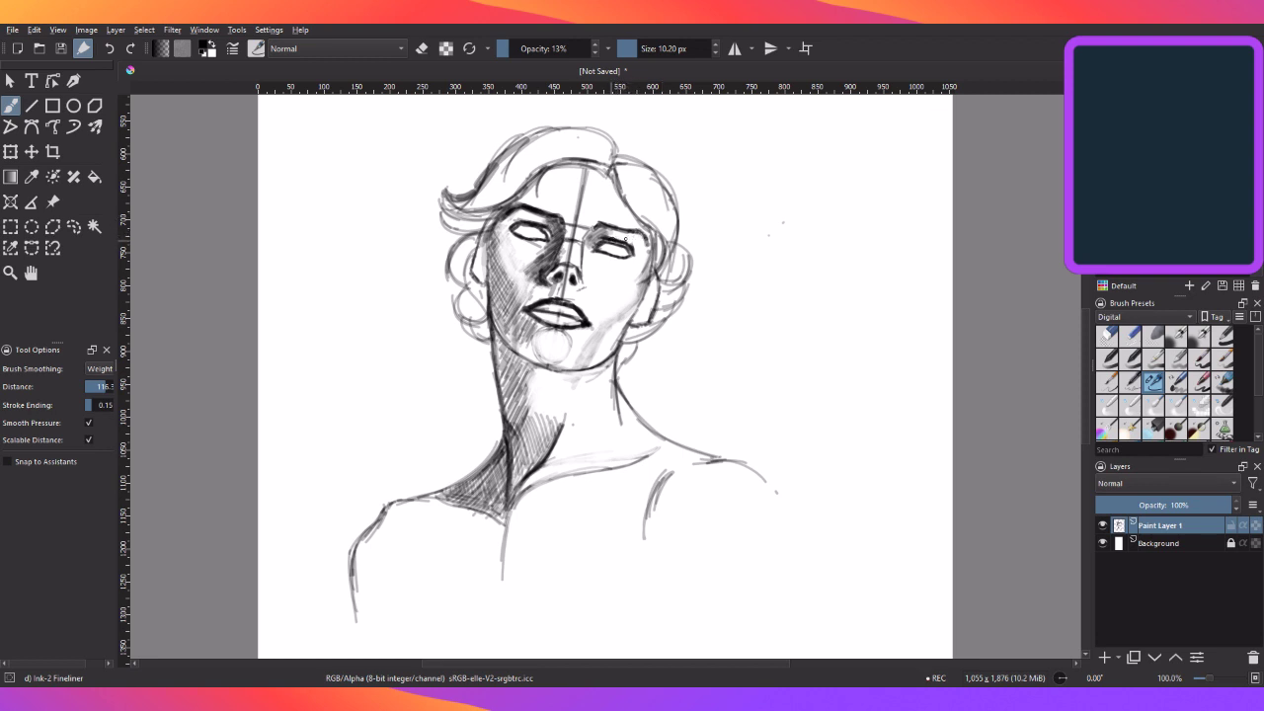
drag(600, 235, 637, 231)
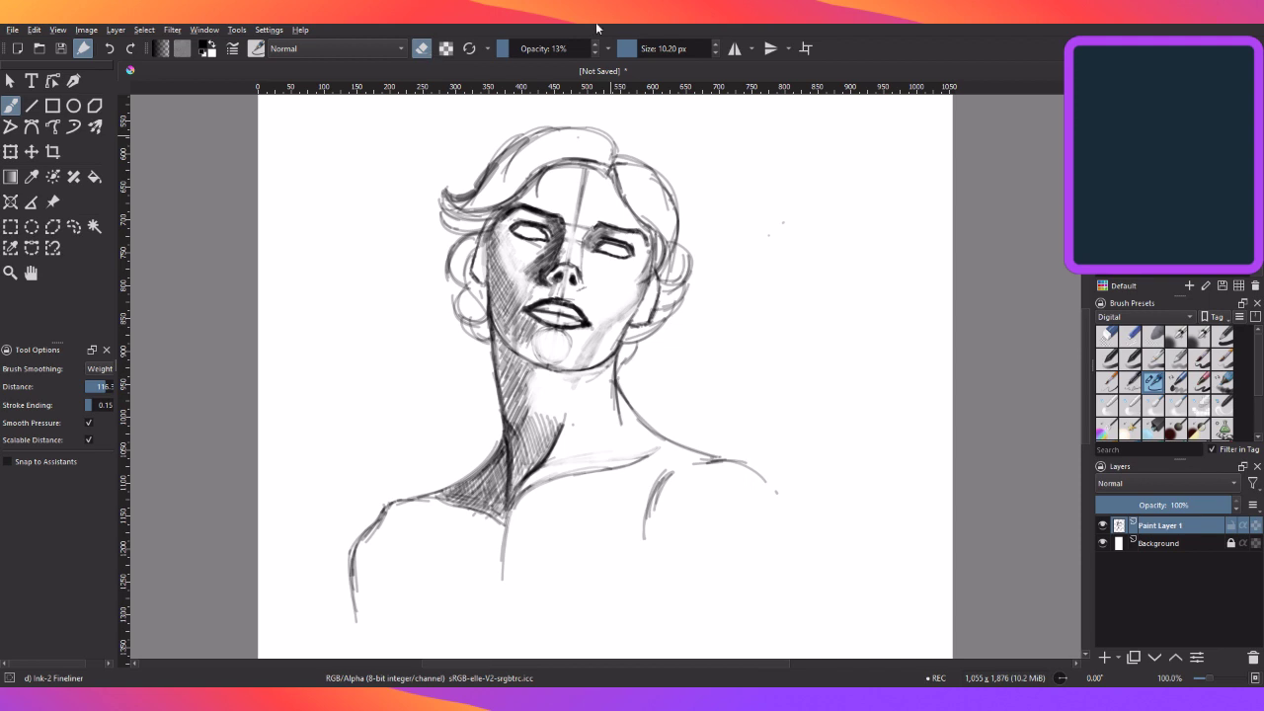
click(516, 47)
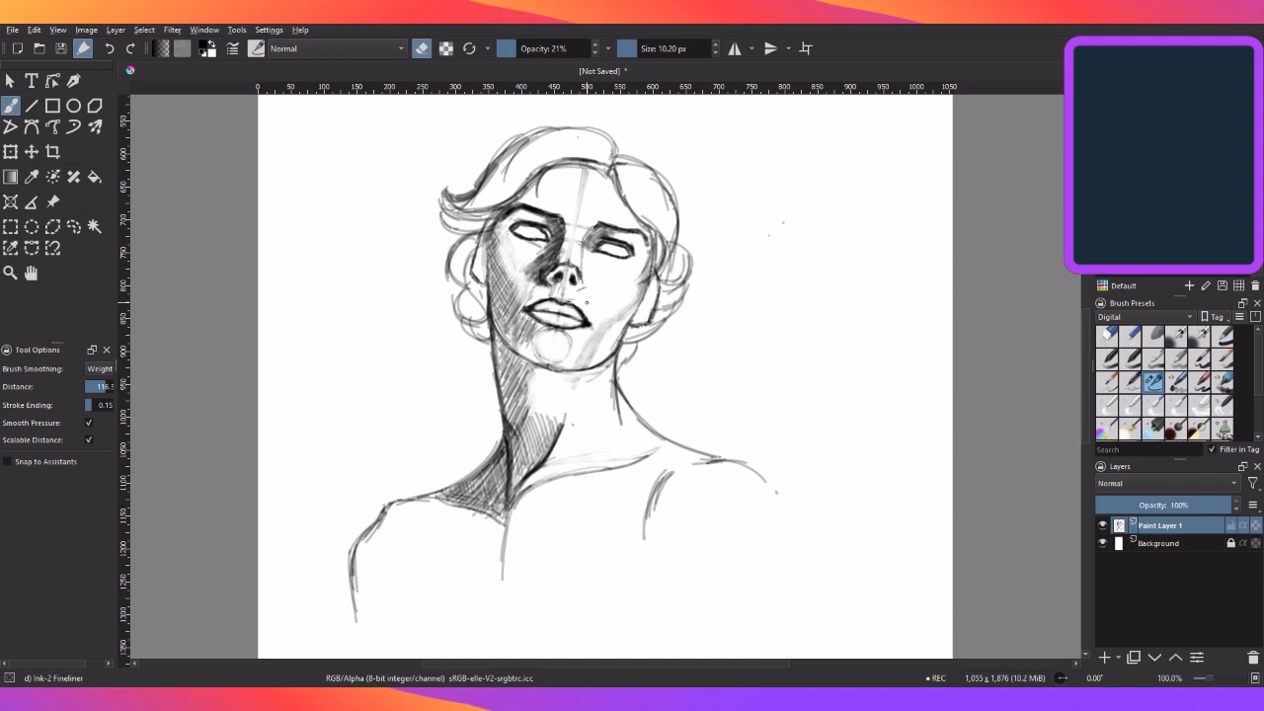
- Return from eraser to drawing mode and shrink the brush to 6.02 px
key(e)
click(637, 50)
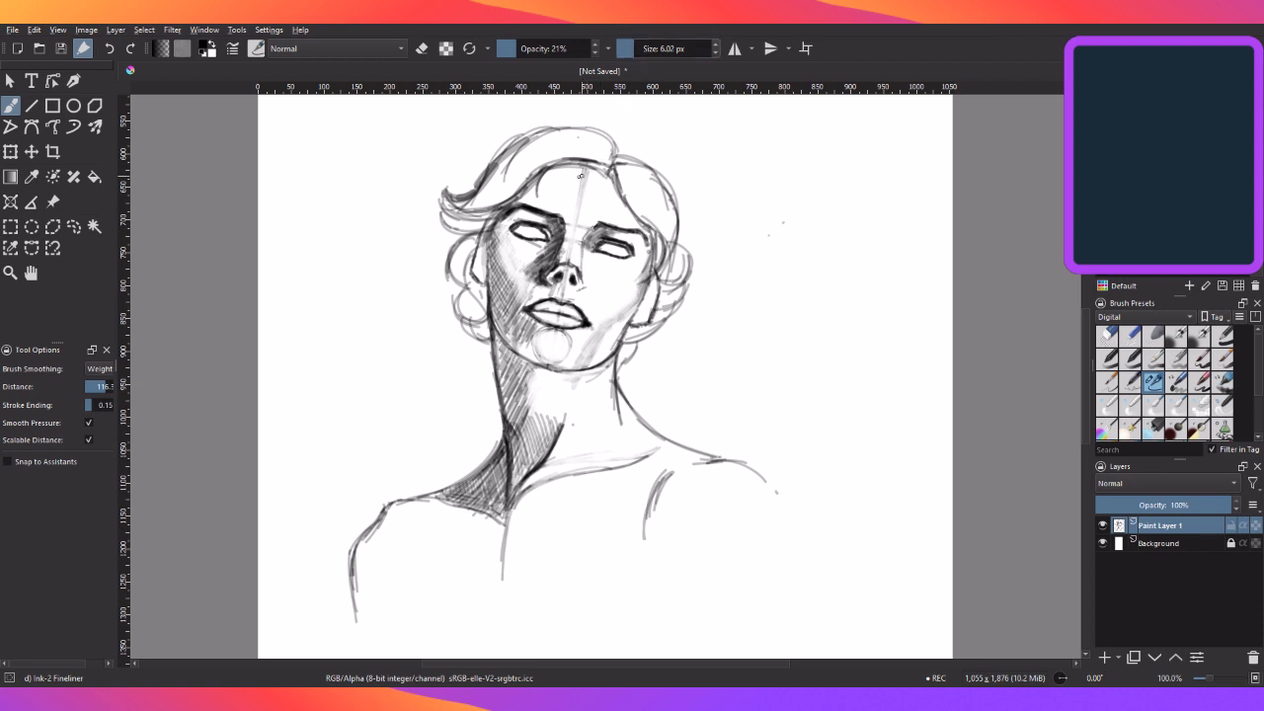
- Trace over both cheek contours and the right jaw with a 4.74 px brush, then lower opacity to 9%
click(623, 50)
click(539, 49)
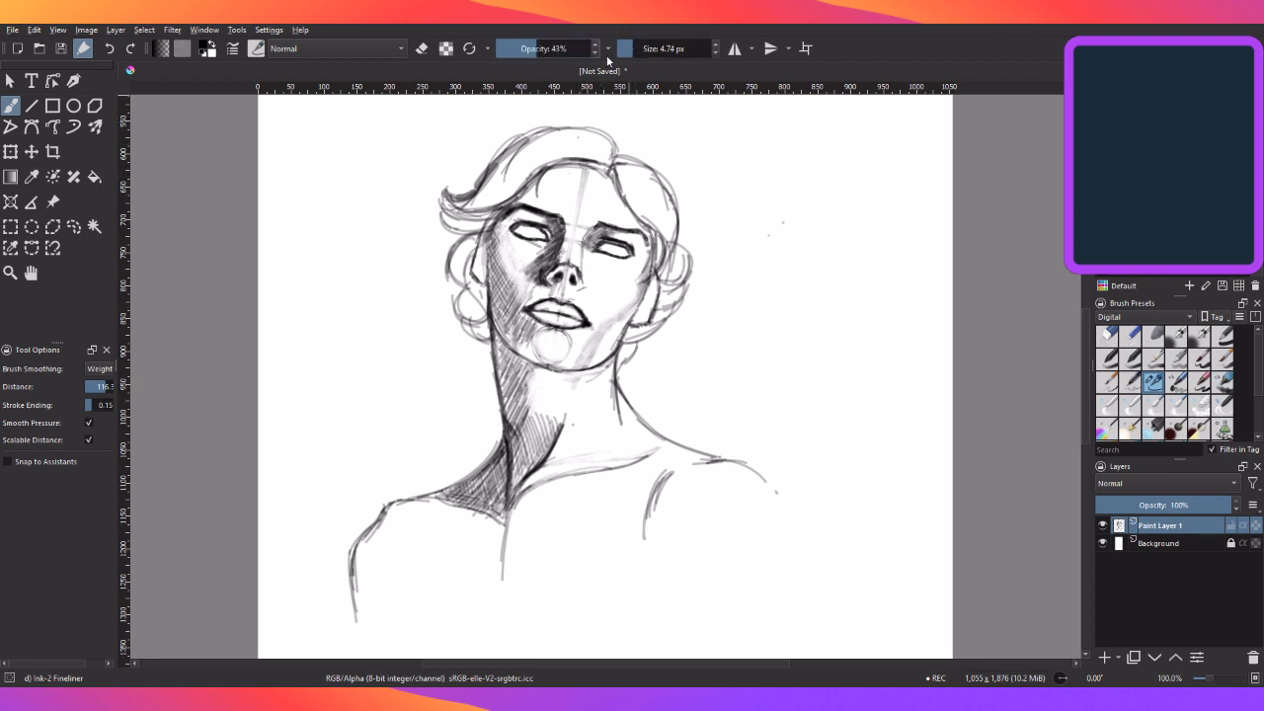
drag(553, 47, 523, 47)
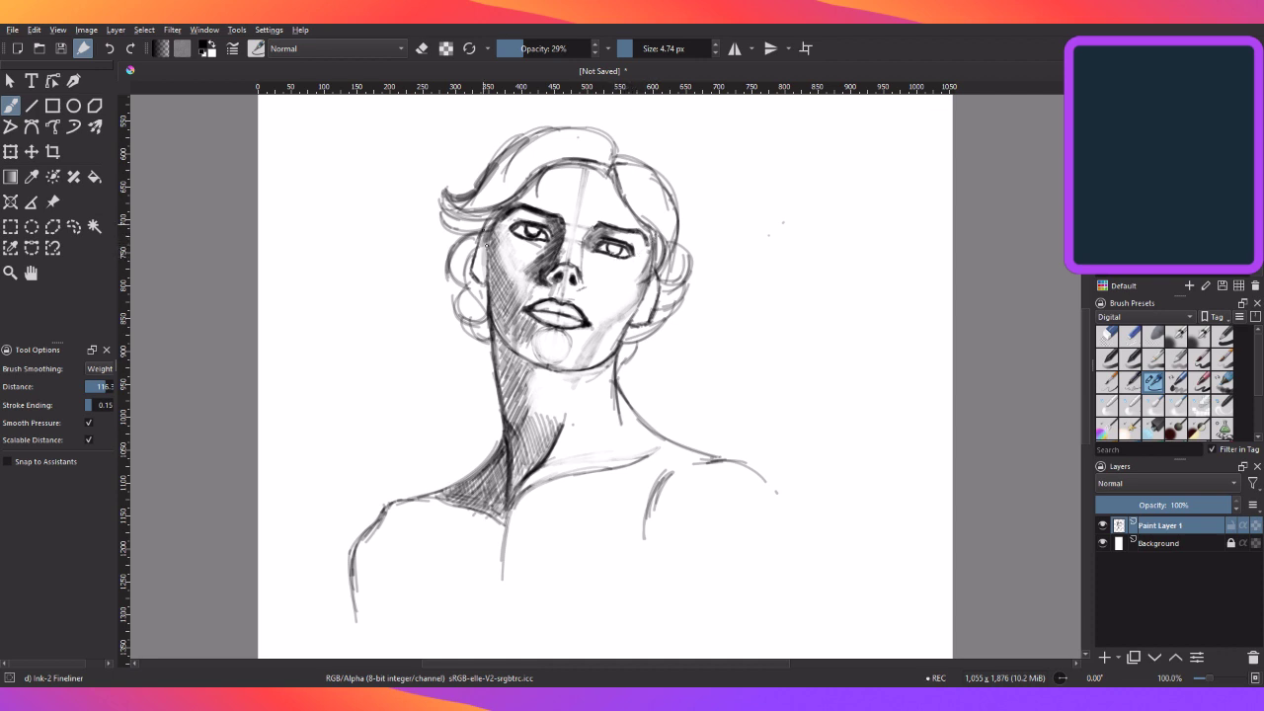
drag(490, 221, 487, 259)
drag(653, 247, 617, 348)
drag(619, 345, 598, 363)
click(508, 48)
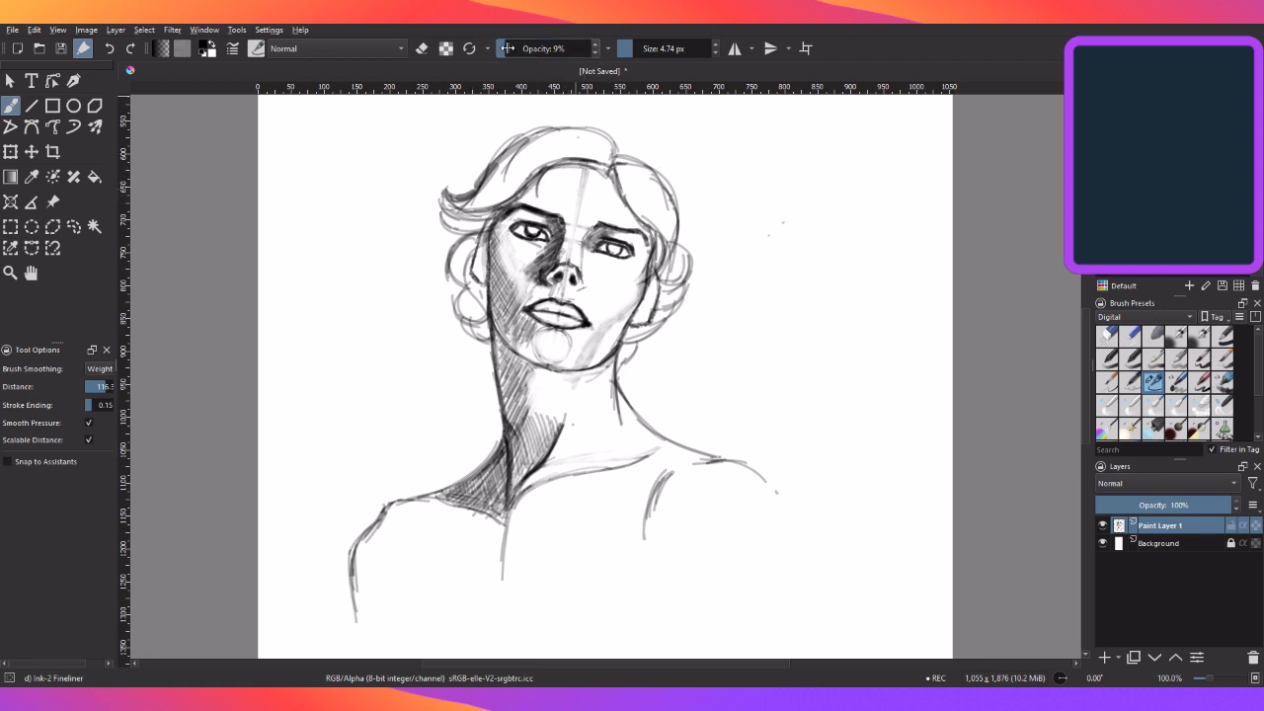
- Sketch hair shading above the left eye, then undo all the faint hair strokes
click(640, 48)
drag(524, 201, 531, 200)
mouse_move(561, 179)
mouse_down()
mouse_move(541, 200)
mouse_move(585, 166)
mouse_move(563, 188)
mouse_move(577, 176)
mouse_up()
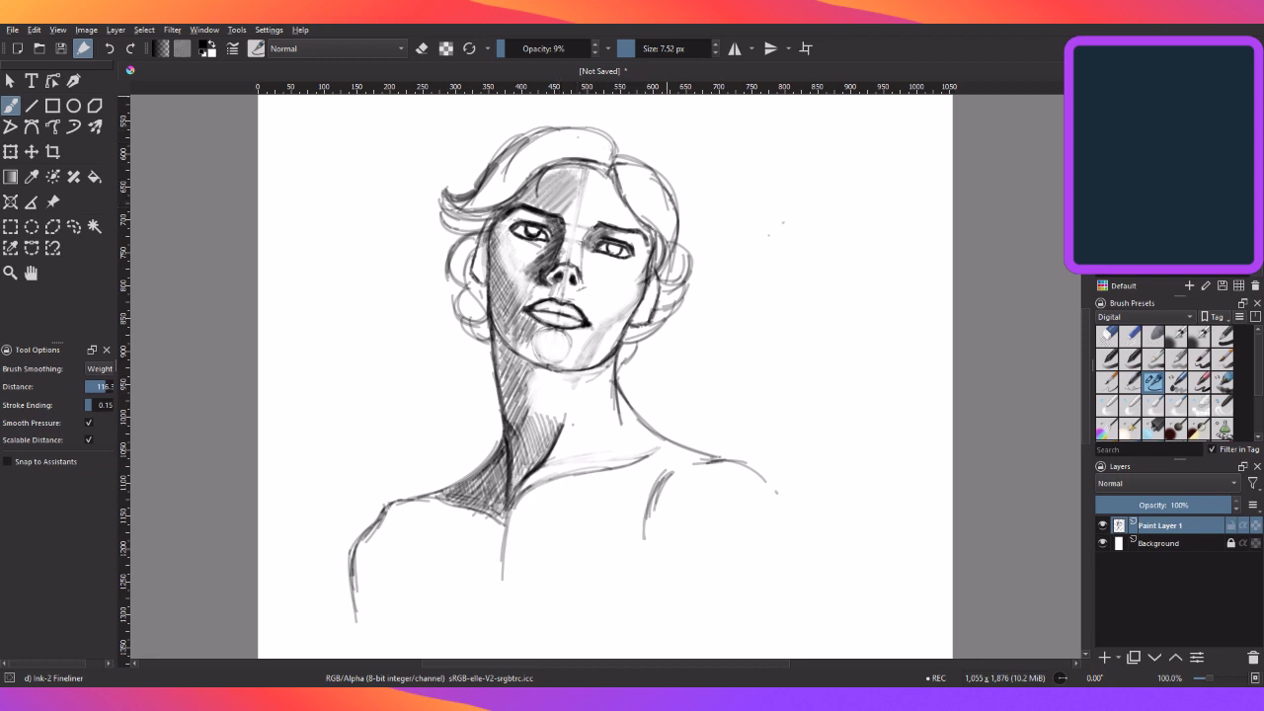
click(108, 46)
click(107, 47)
click(111, 48)
click(109, 46)
click(108, 46)
click(109, 47)
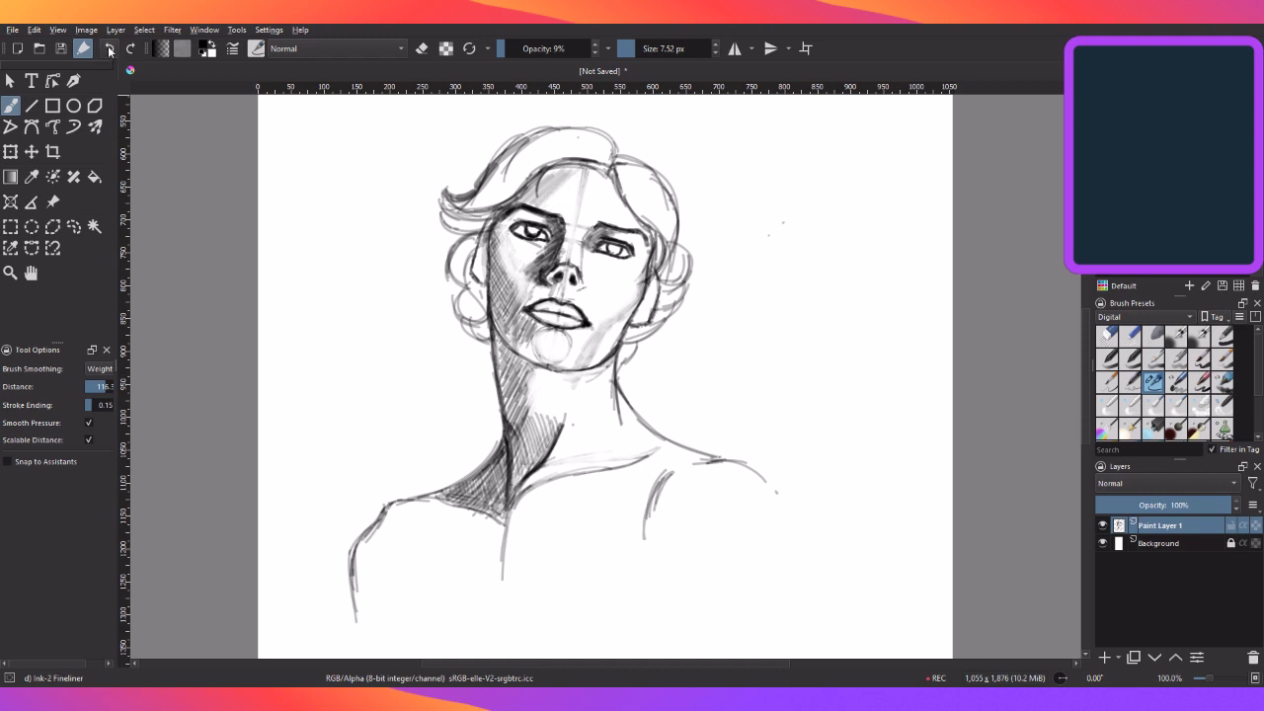
click(109, 46)
click(108, 48)
click(108, 48)
click(107, 47)
- Hatch diagonal hair shading above the forehead with a 4.74 px brush at 17% opacity
click(517, 48)
click(626, 49)
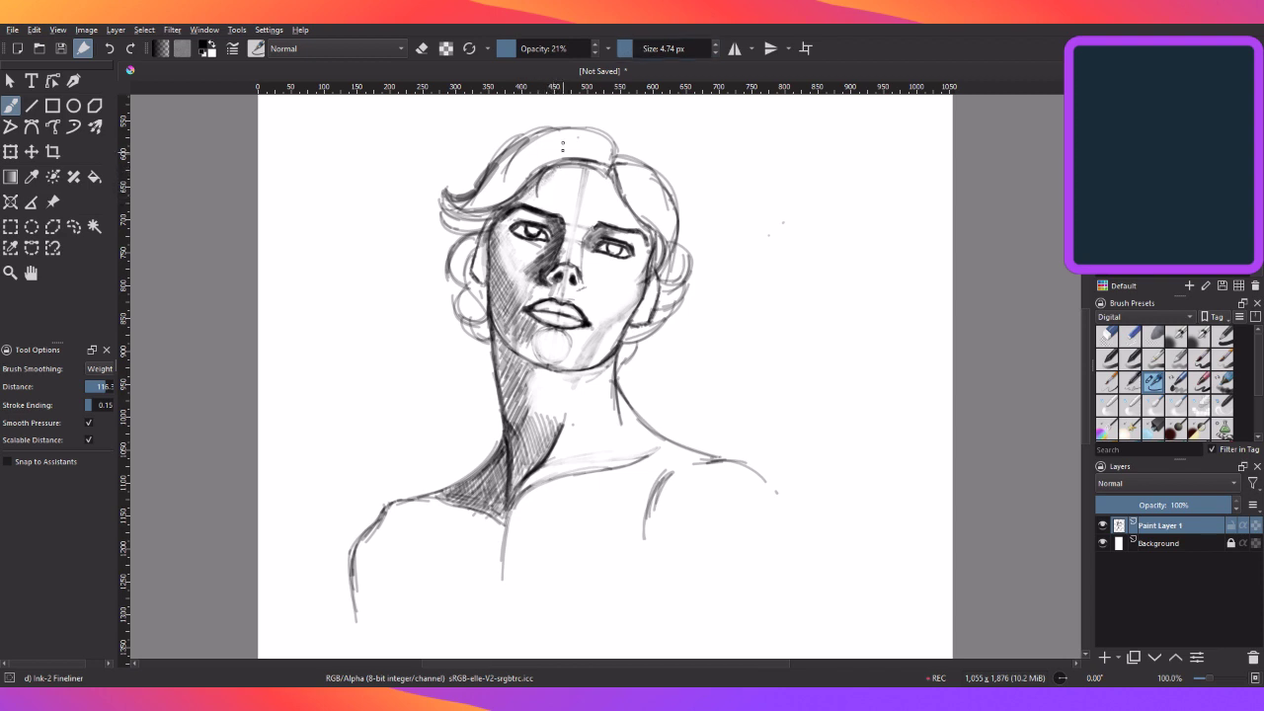
click(511, 48)
mouse_move(553, 191)
mouse_down()
mouse_move(539, 204)
mouse_move(560, 193)
mouse_move(551, 210)
mouse_up()
drag(592, 172, 557, 210)
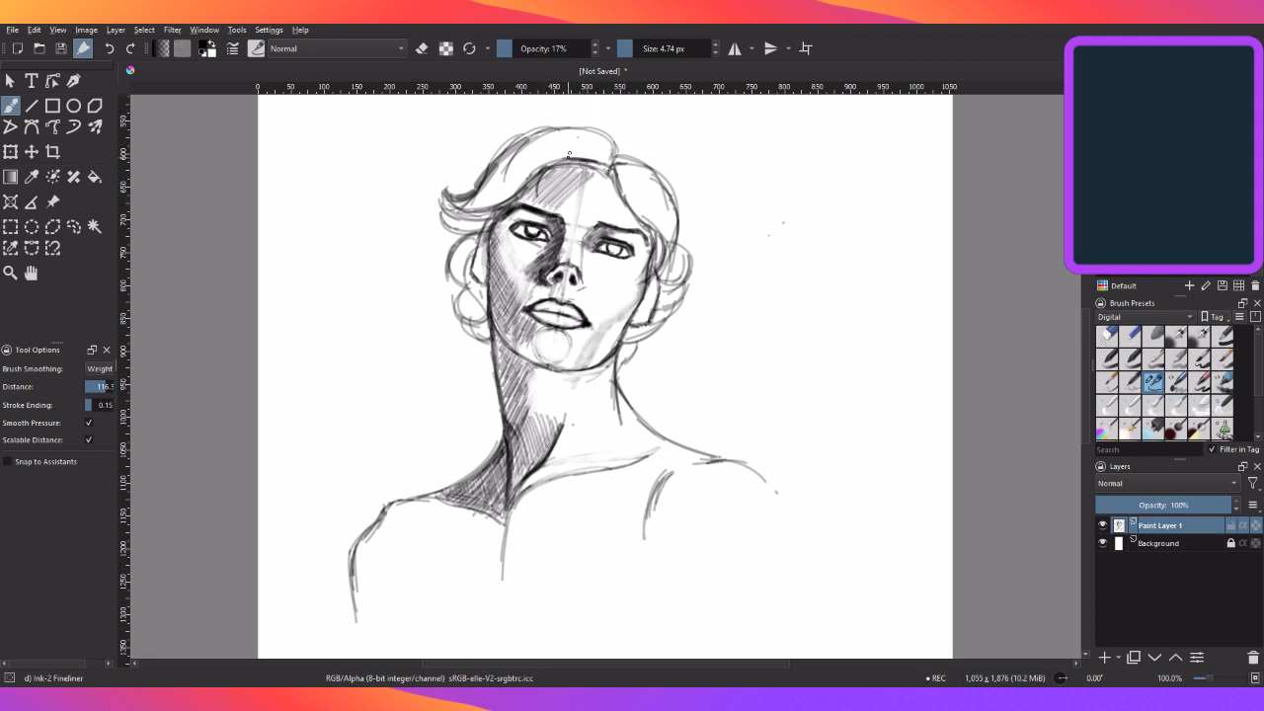
drag(588, 164, 579, 179)
mouse_move(573, 166)
mouse_down()
mouse_move(559, 198)
mouse_move(521, 203)
mouse_move(549, 212)
mouse_move(578, 178)
mouse_up()
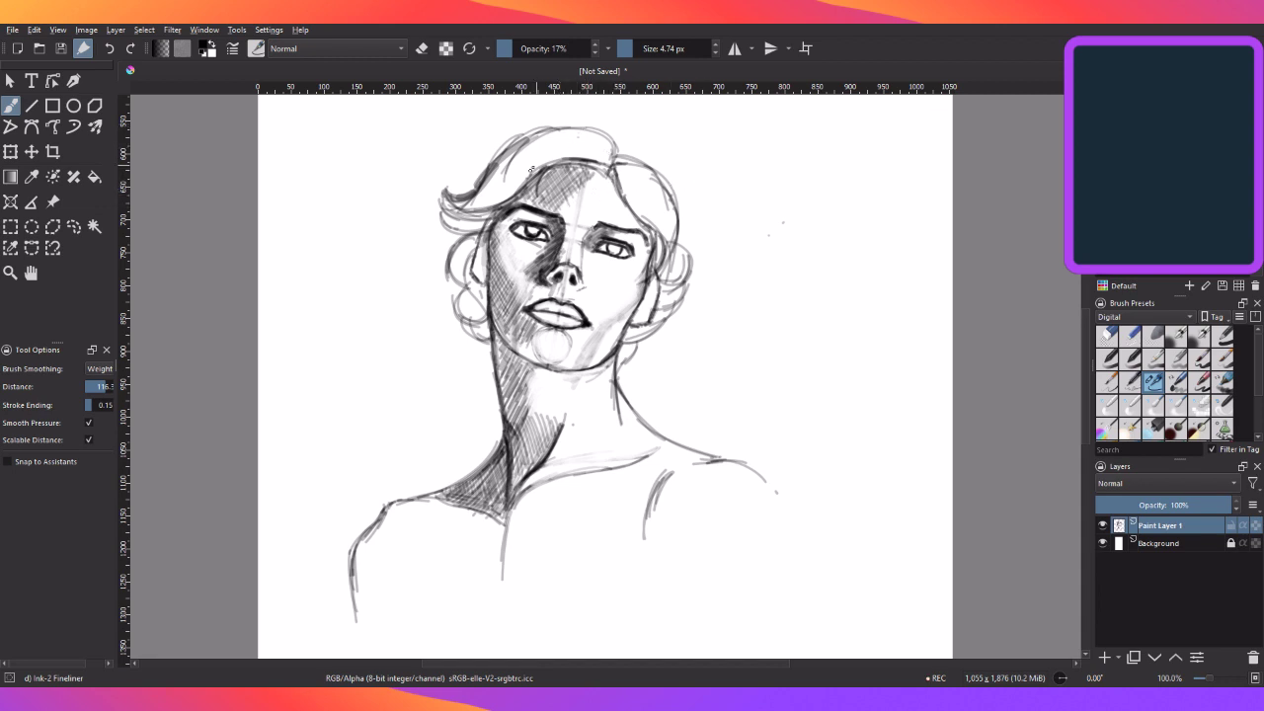
- Switch to eraser mode with a 23.58 px brush at low opacity
click(422, 48)
drag(687, 49, 644, 50)
drag(546, 49, 497, 49)
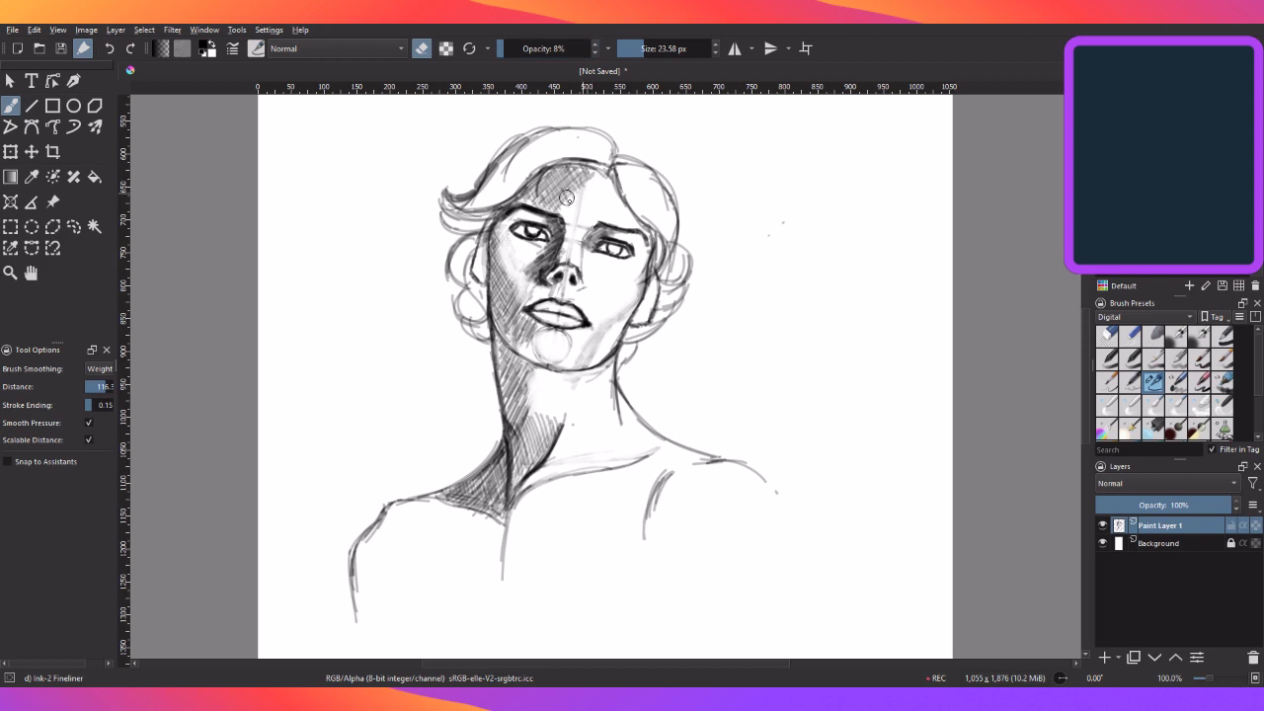
- Softly erase the forehead hatching, then return to painting at 15% opacity
mouse_move(566, 198)
mouse_down()
mouse_move(588, 181)
mouse_move(579, 167)
mouse_move(566, 209)
mouse_up()
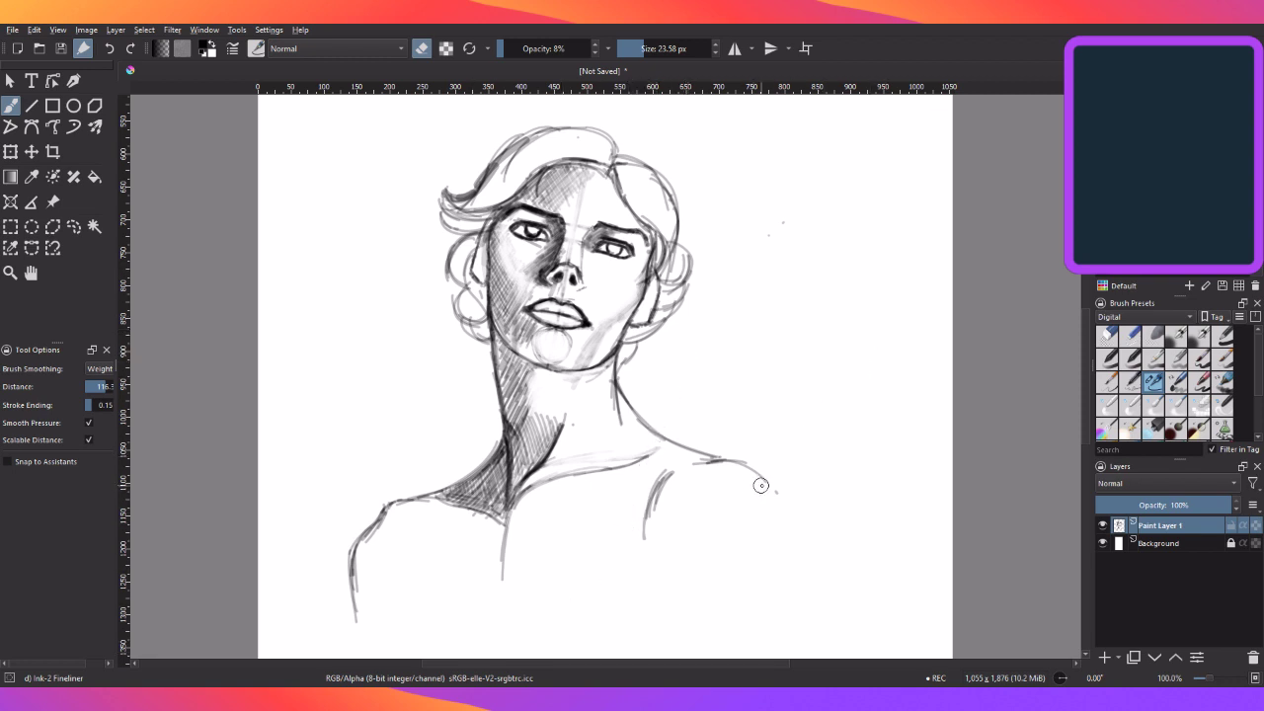
click(514, 46)
key(e)
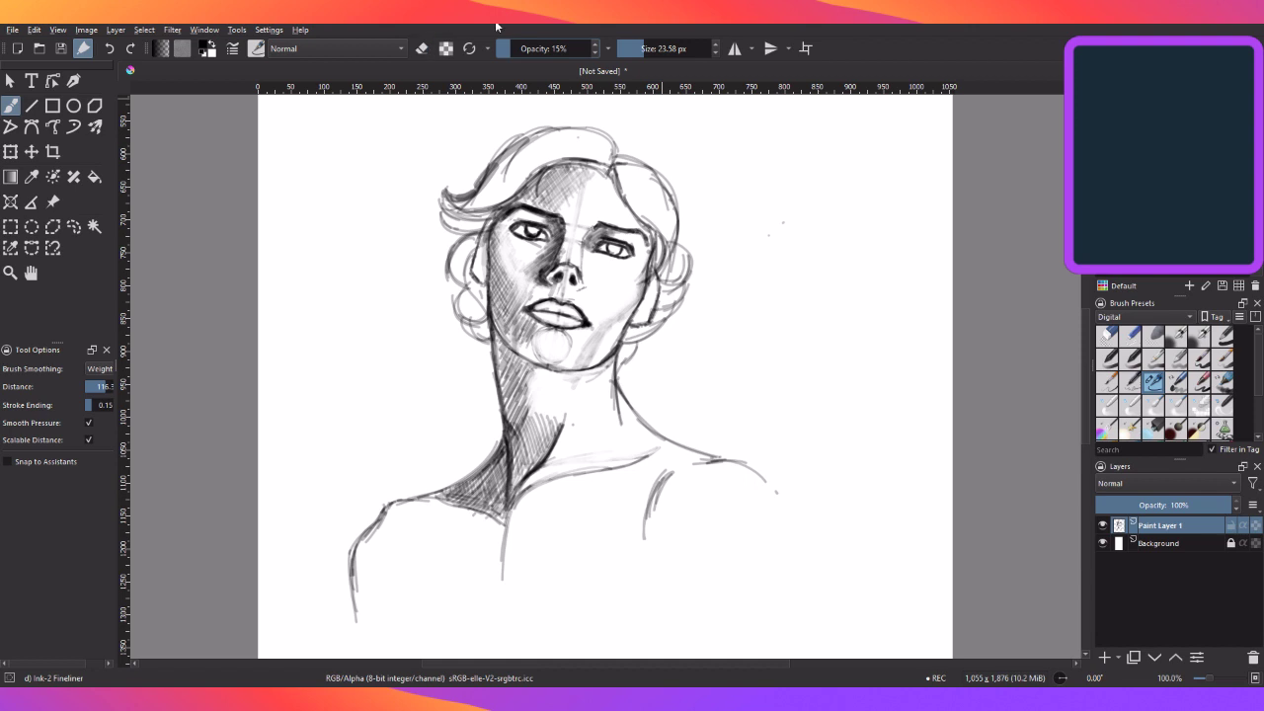
- Outline the right shoulder and arm with a 5.35 px brush at 22% opacity
click(633, 48)
click(630, 49)
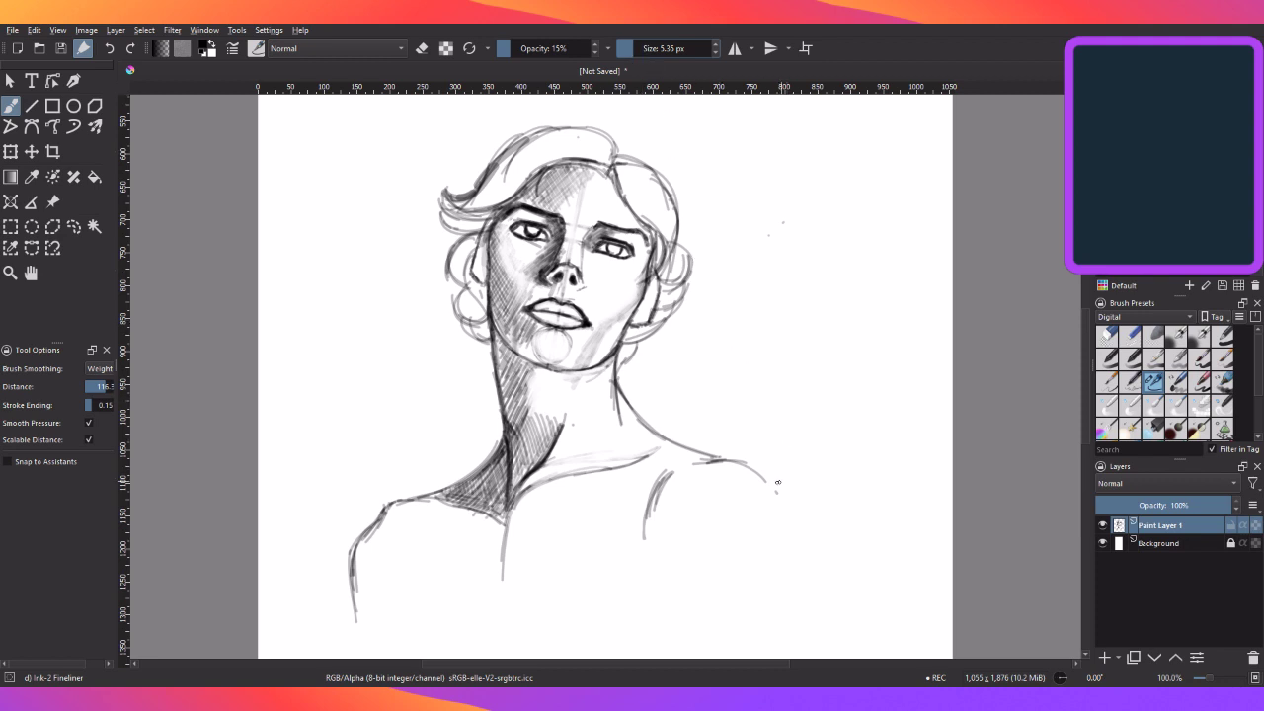
drag(752, 463, 794, 538)
drag(776, 492, 793, 573)
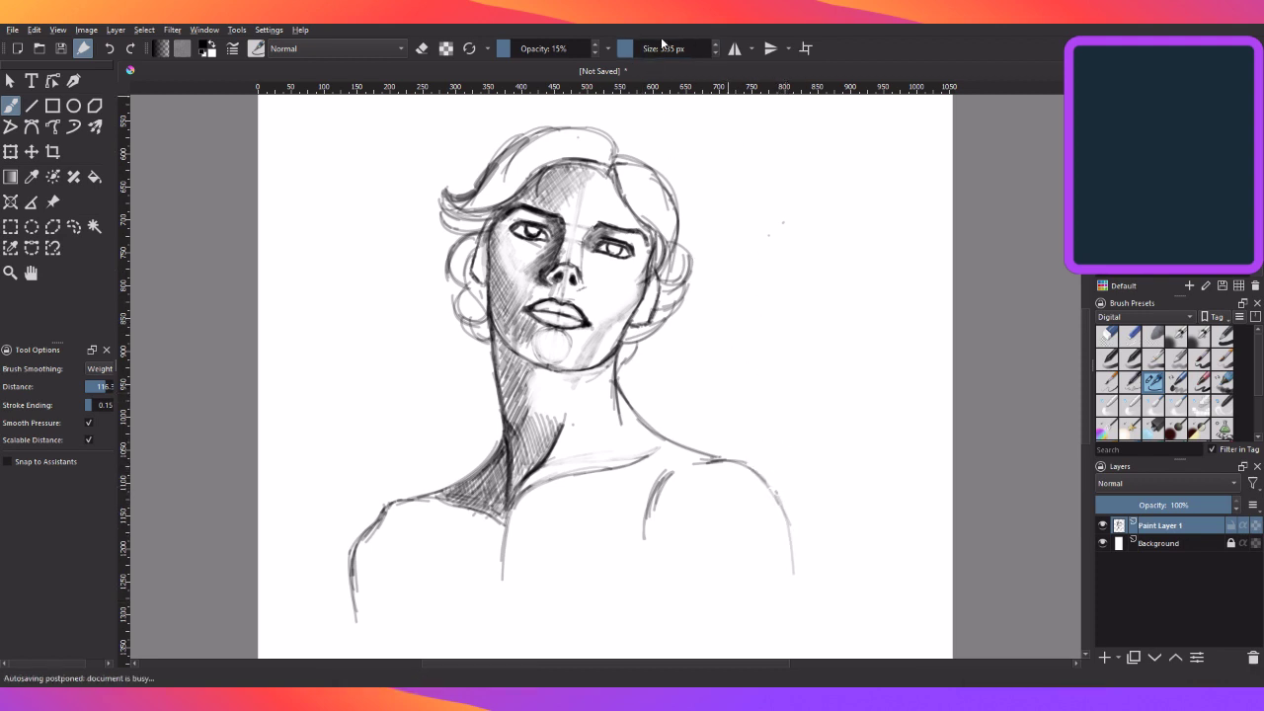
drag(525, 51, 535, 52)
mouse_move(768, 488)
mouse_down()
mouse_move(793, 591)
mouse_move(795, 579)
mouse_up()
drag(780, 511, 800, 616)
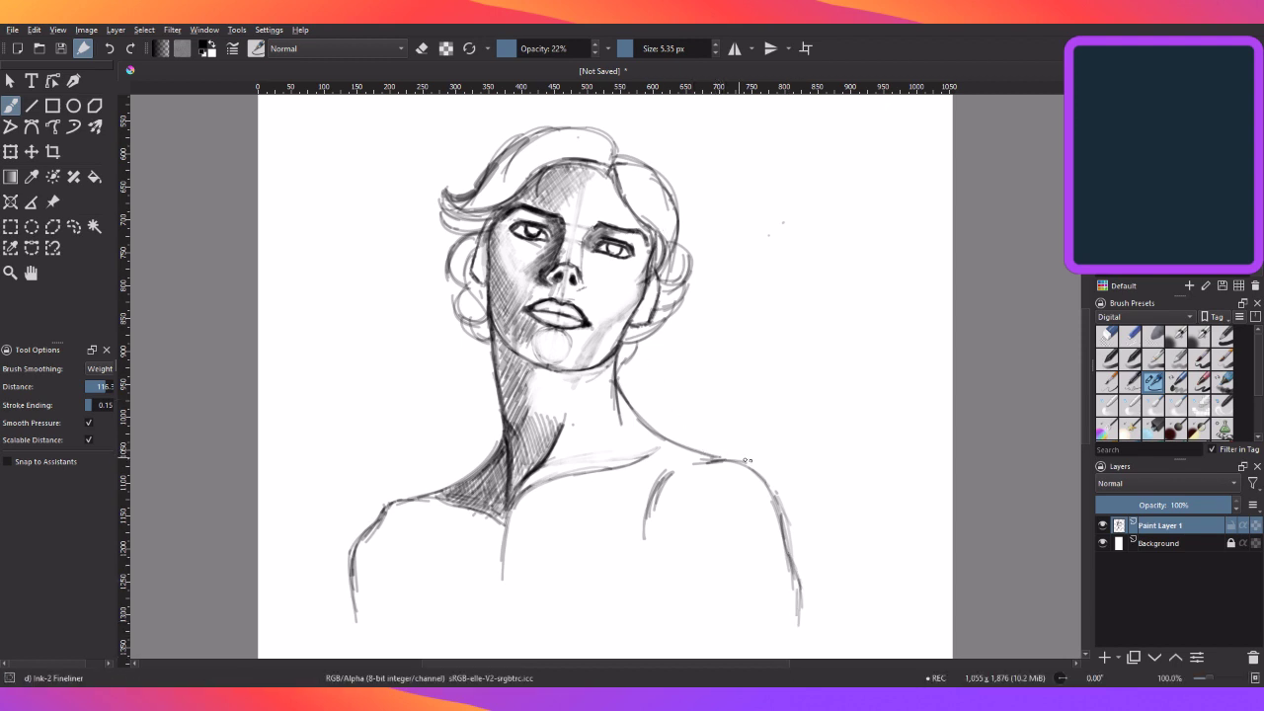
- Darken the right shoulder line, the collarbone and the neck-to-collarbone line
mouse_move(692, 459)
mouse_down()
mouse_move(732, 458)
mouse_move(777, 490)
mouse_up()
drag(669, 455, 648, 462)
mouse_move(617, 415)
mouse_down()
mouse_move(650, 466)
mouse_move(531, 491)
mouse_move(634, 469)
mouse_up()
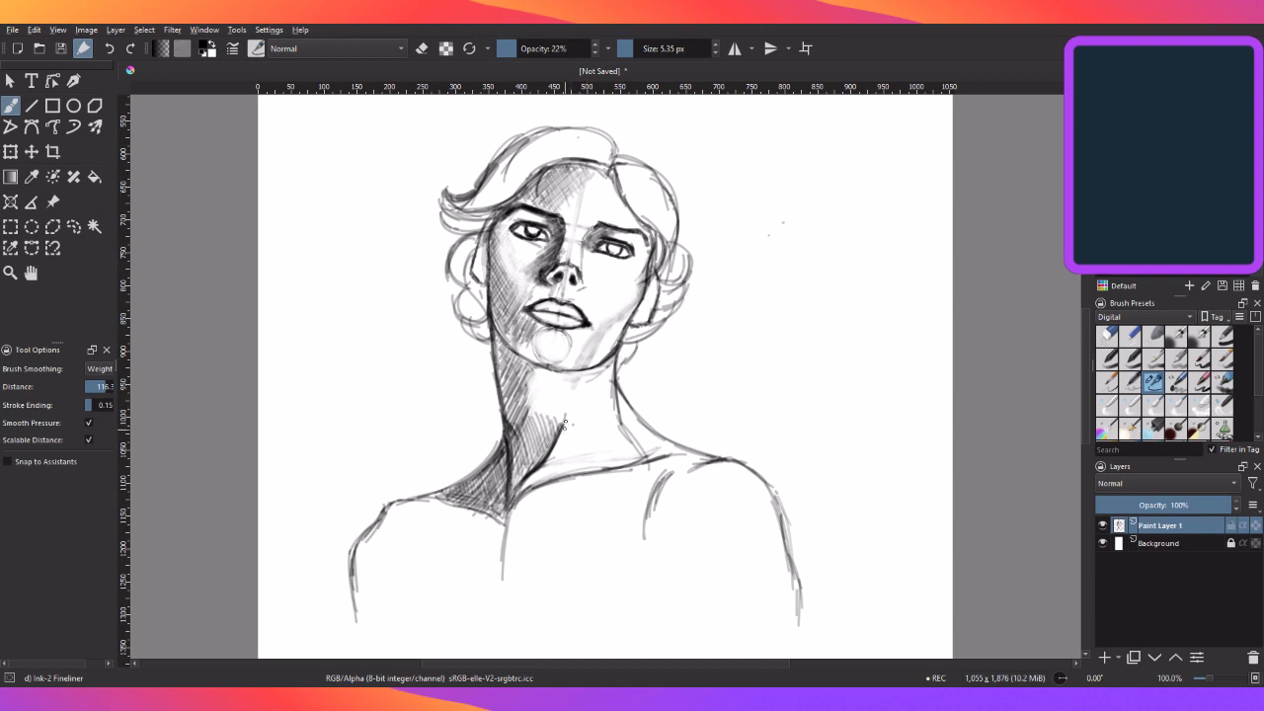
- Hatch the neck shadow darker and firm up the right shoulder, arm and chest contours
mouse_move(569, 409)
mouse_down()
mouse_move(545, 464)
mouse_move(512, 491)
mouse_up()
mouse_move(497, 443)
mouse_down()
mouse_move(462, 484)
mouse_move(480, 471)
mouse_move(403, 501)
mouse_move(360, 542)
mouse_move(348, 592)
mouse_move(361, 644)
mouse_up()
drag(776, 502, 802, 653)
mouse_move(666, 477)
mouse_down()
mouse_move(646, 509)
mouse_move(648, 543)
mouse_up()
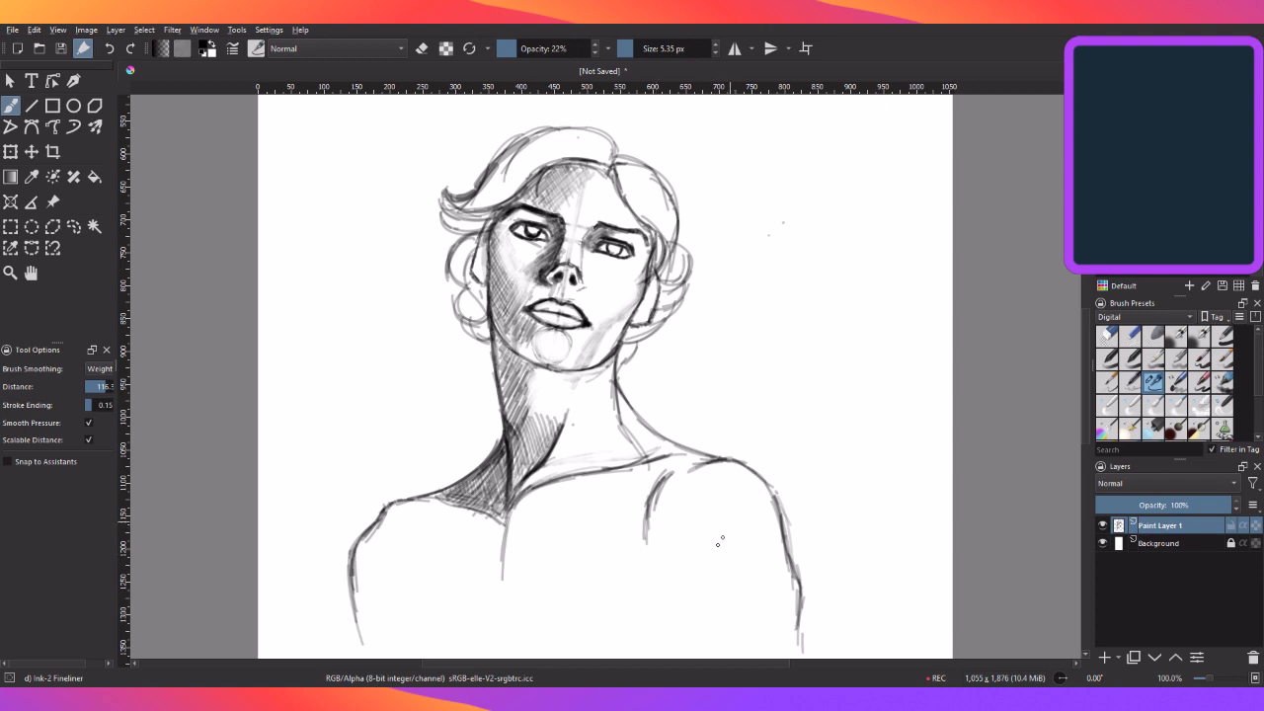
drag(691, 589, 701, 652)
drag(683, 594, 702, 654)
- Reinforce the left arm and shoulder lines and darken where the neck meets the chest
mouse_move(355, 607)
mouse_down()
mouse_move(359, 654)
mouse_move(372, 655)
mouse_up()
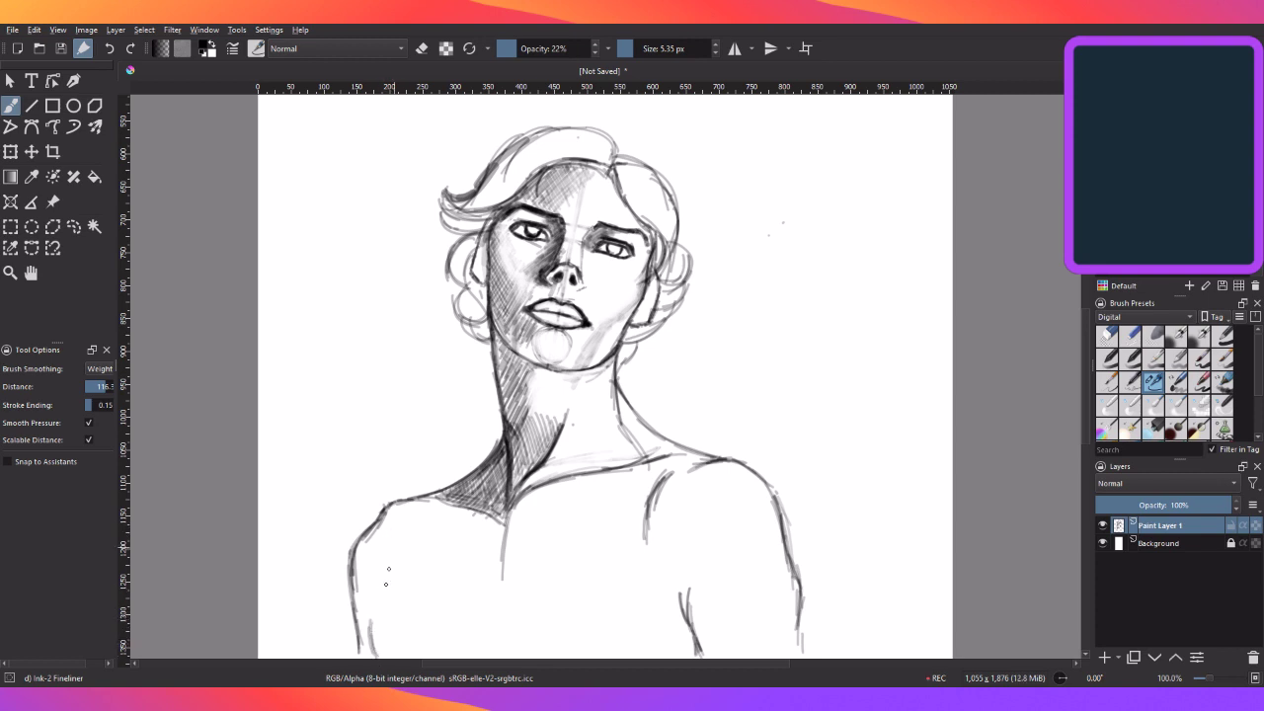
mouse_move(393, 537)
mouse_down()
mouse_move(378, 620)
mouse_move(391, 565)
mouse_up()
drag(662, 478, 648, 545)
drag(507, 513, 496, 597)
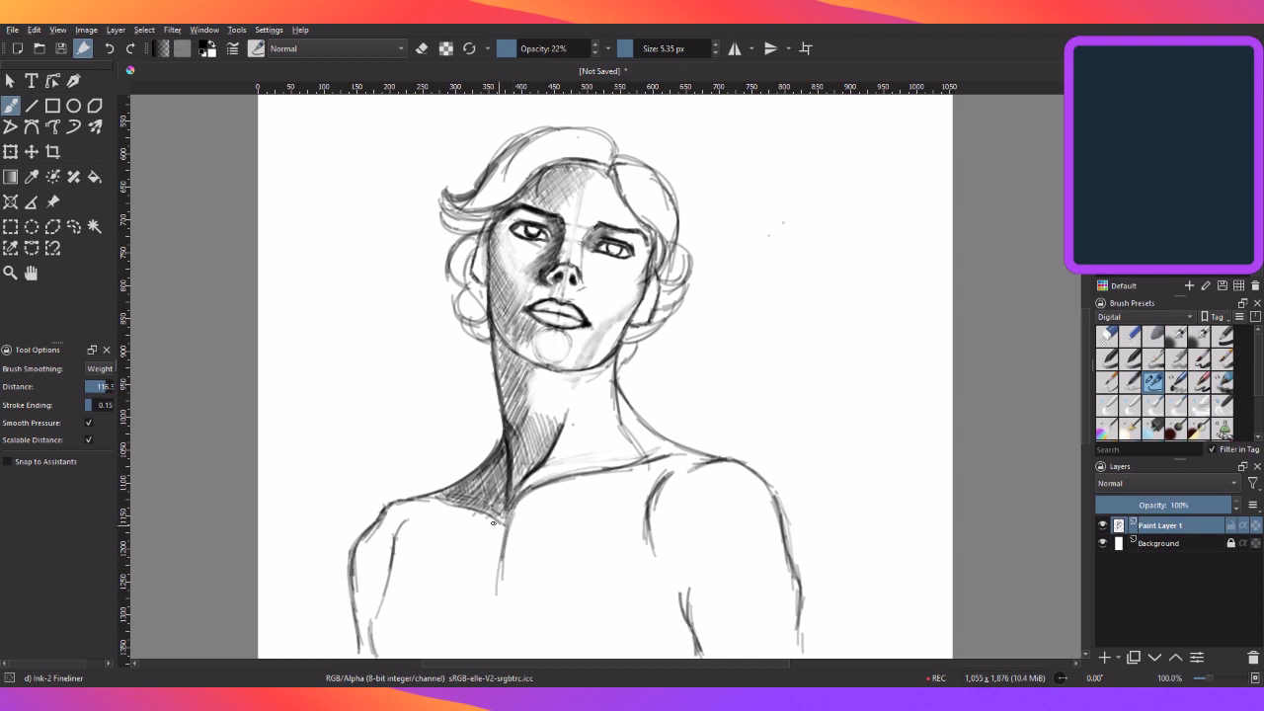
mouse_move(502, 535)
mouse_down()
mouse_move(506, 504)
mouse_move(502, 539)
mouse_move(488, 534)
mouse_move(508, 545)
mouse_up()
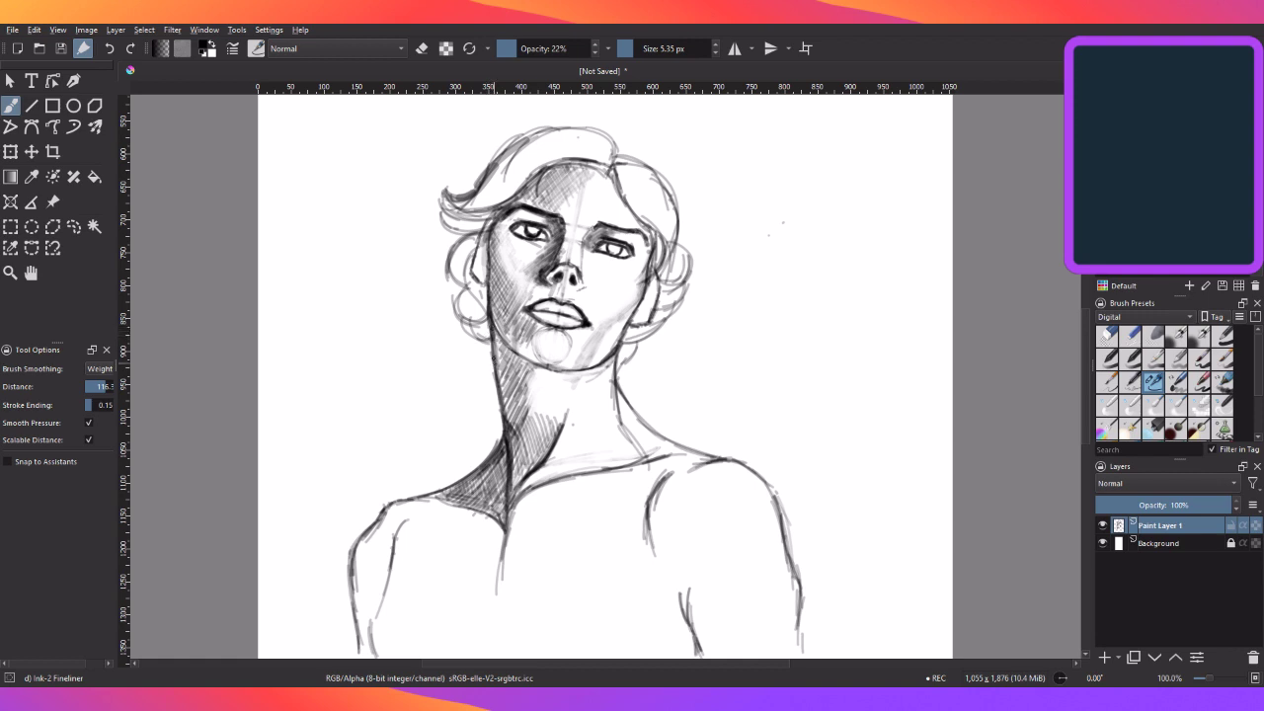
- Toggle the fineliner brush into eraser mode, bringing its size to 10.20 px
key(e)
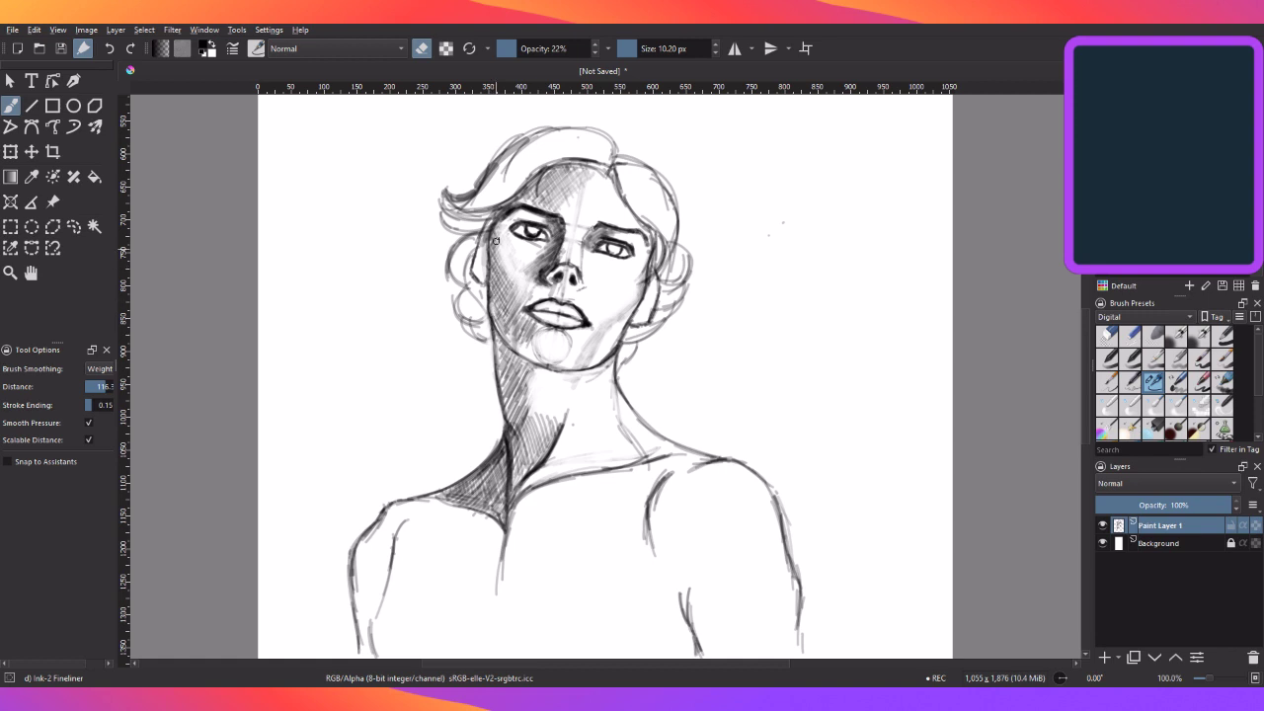
- Turn eraser mode off, stroke twice along the left jawline, and deepen the shading left of the nose
key(e)
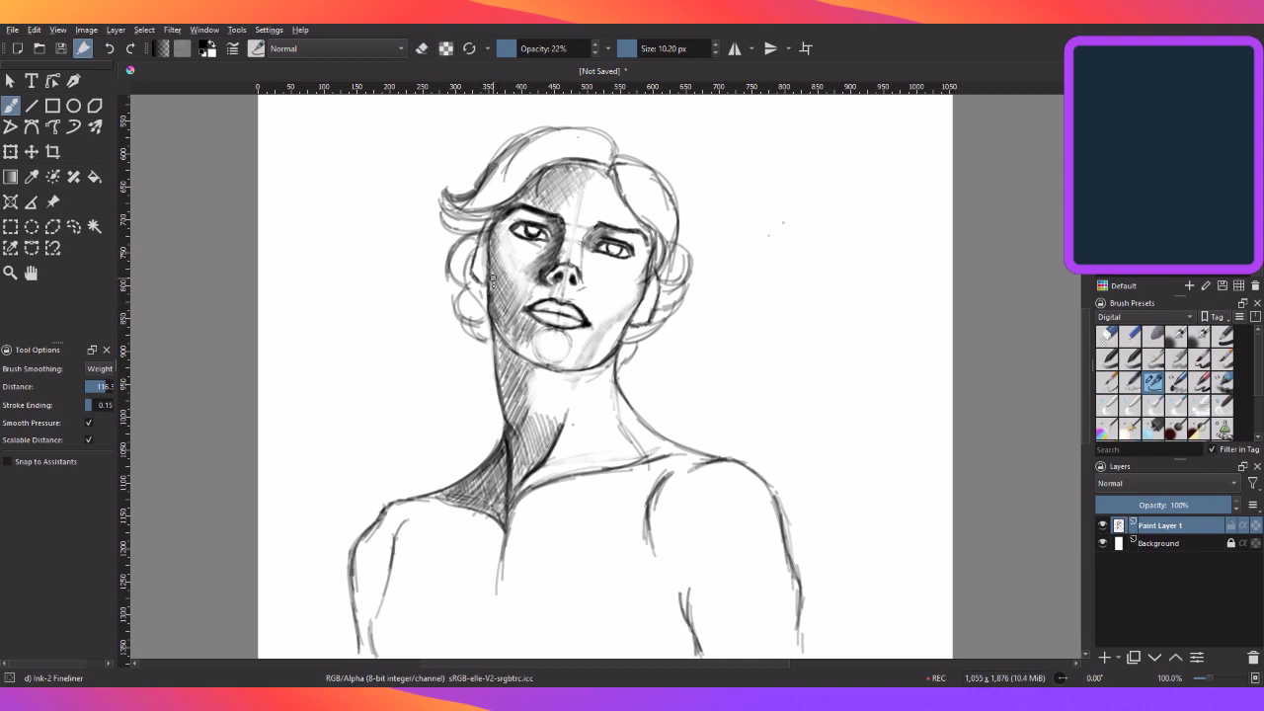
drag(492, 250, 502, 323)
drag(491, 310, 502, 332)
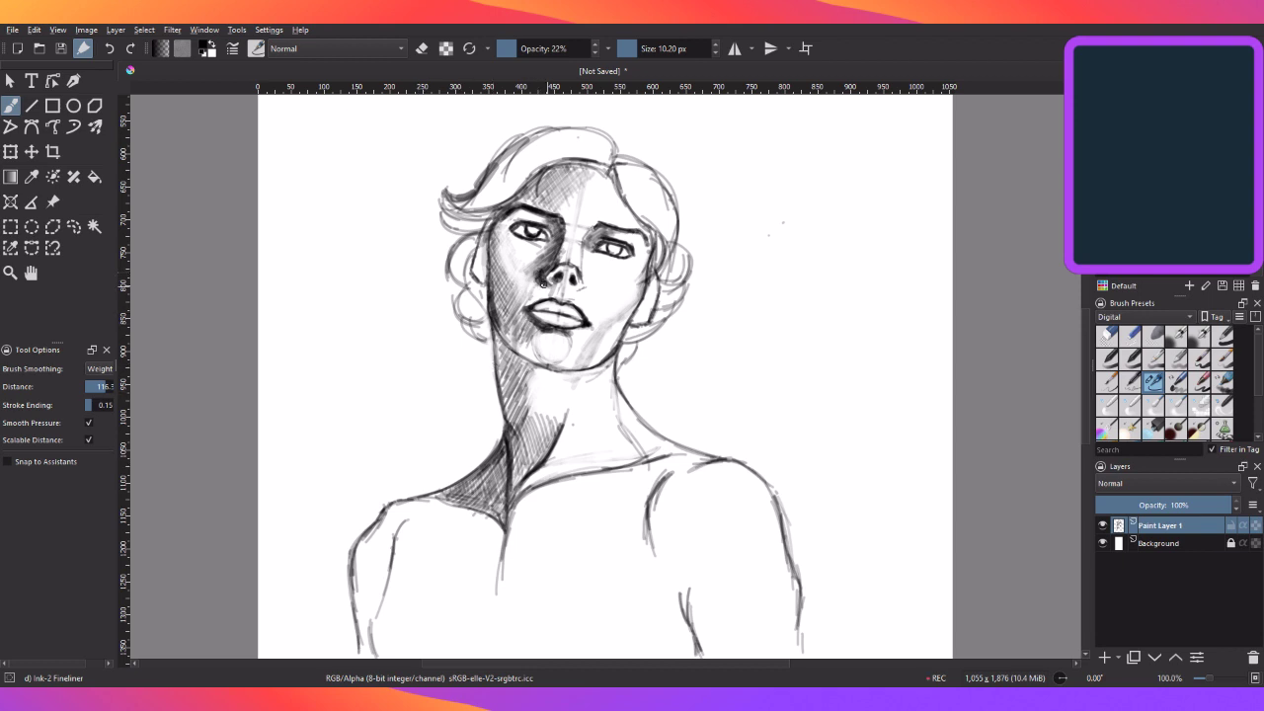
drag(545, 266, 534, 279)
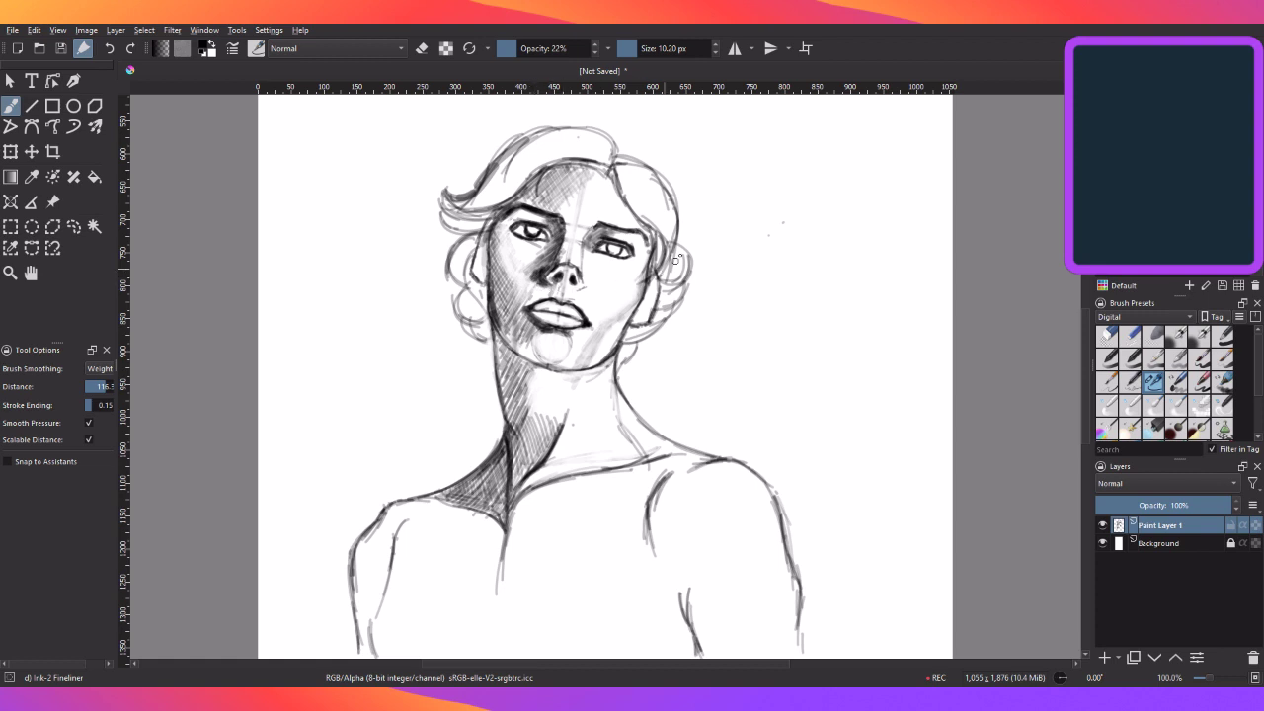